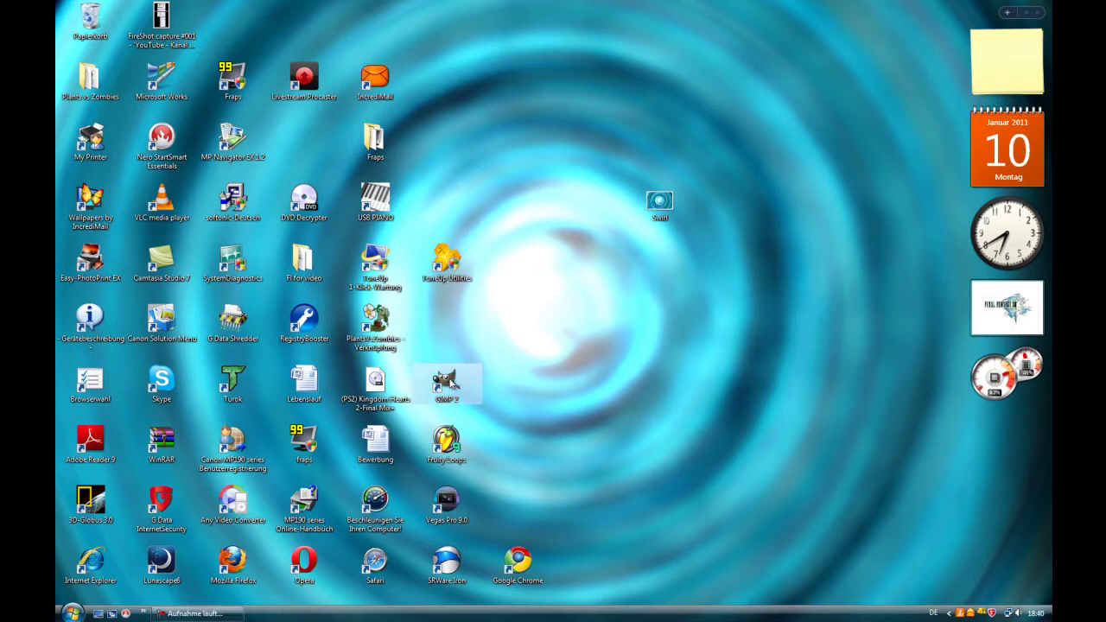
# Launch GIMP and start creating a new logo with the Glänzend logo script
pyautogui.doubleClick(451, 381)
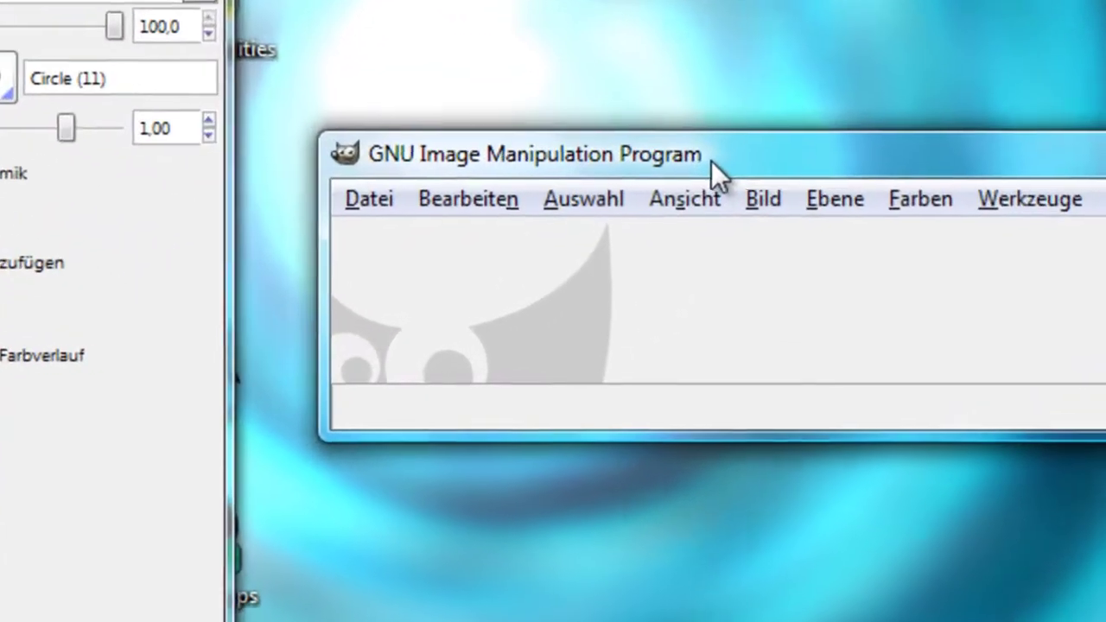
pyautogui.click(368, 191)
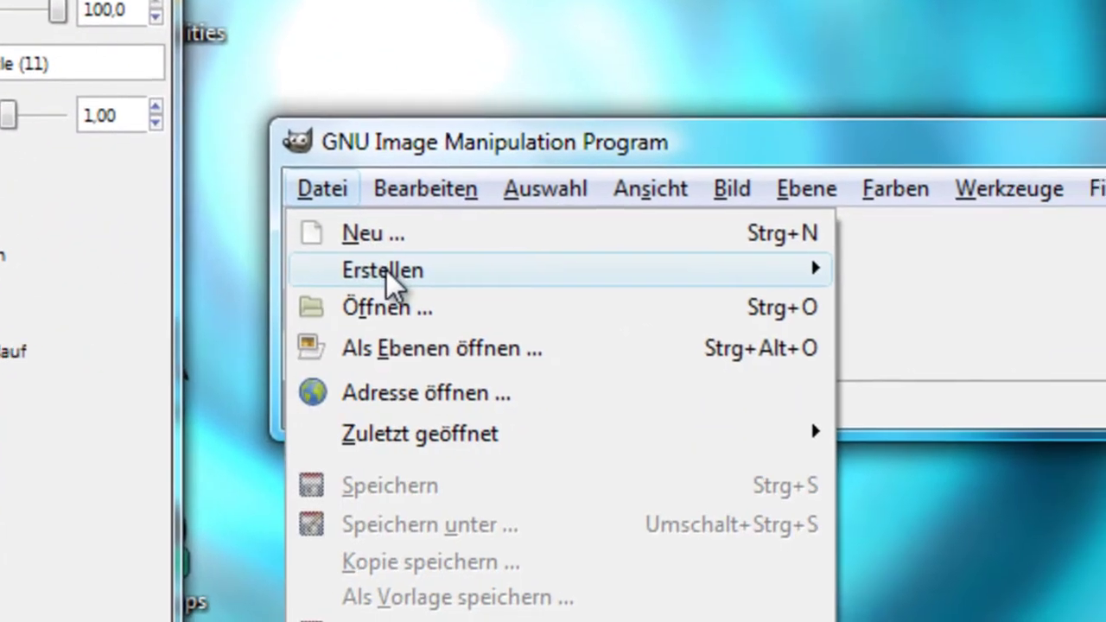
pyautogui.moveTo(387, 271)
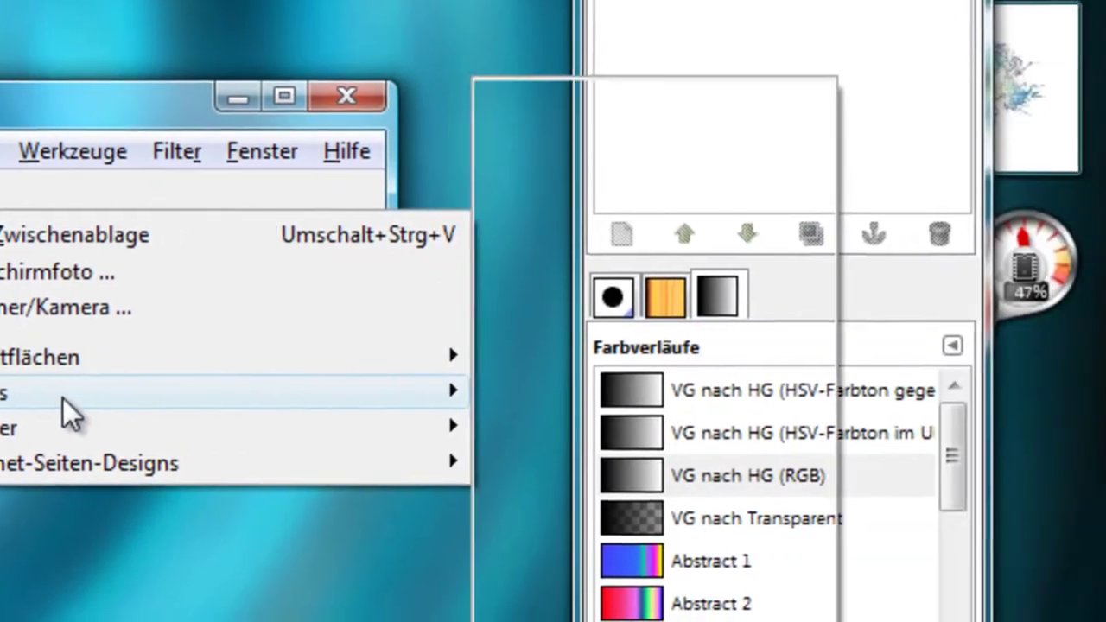
pyautogui.moveTo(558, 402)
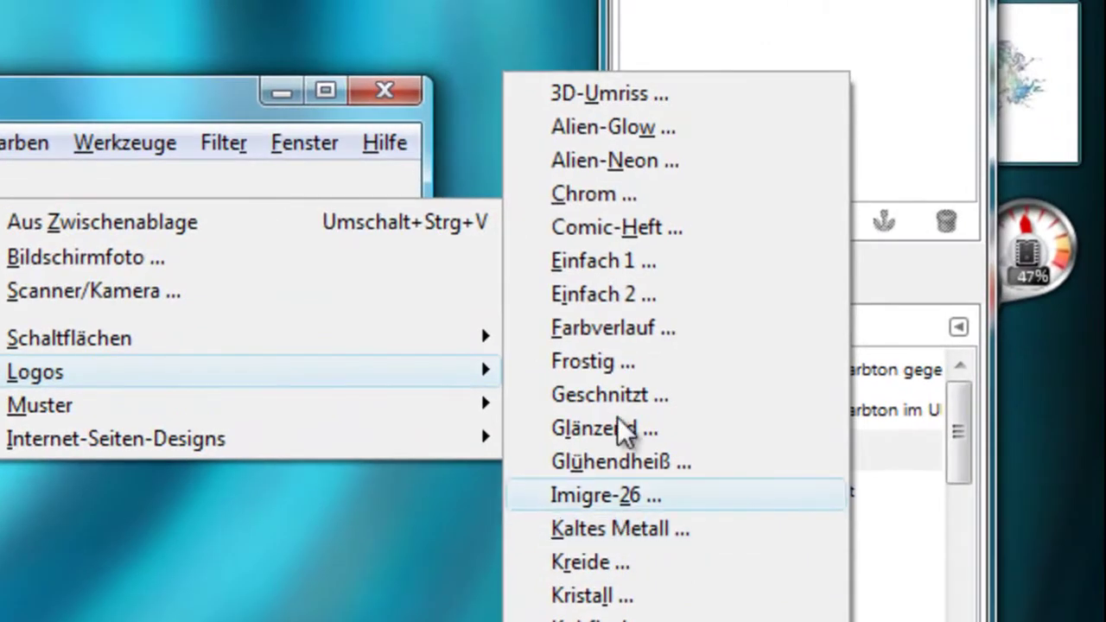
pyautogui.click(619, 431)
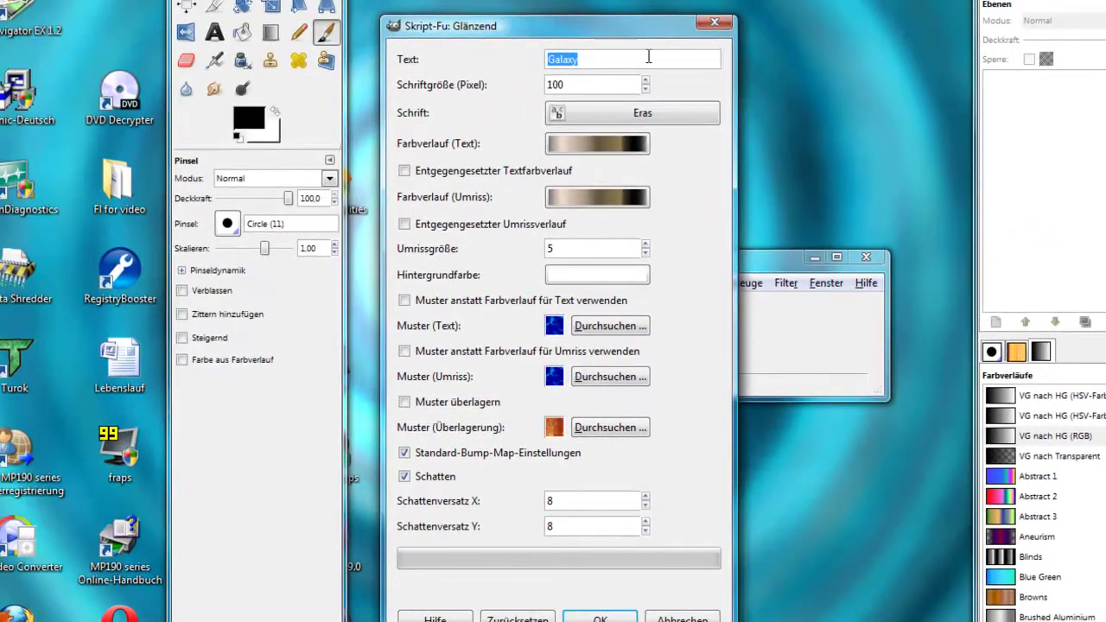
# Replace the logo's sample text with CrystalTear
pyautogui.click(648, 57)
pyautogui.moveTo(642, 57); pyautogui.dragTo(439, 54)
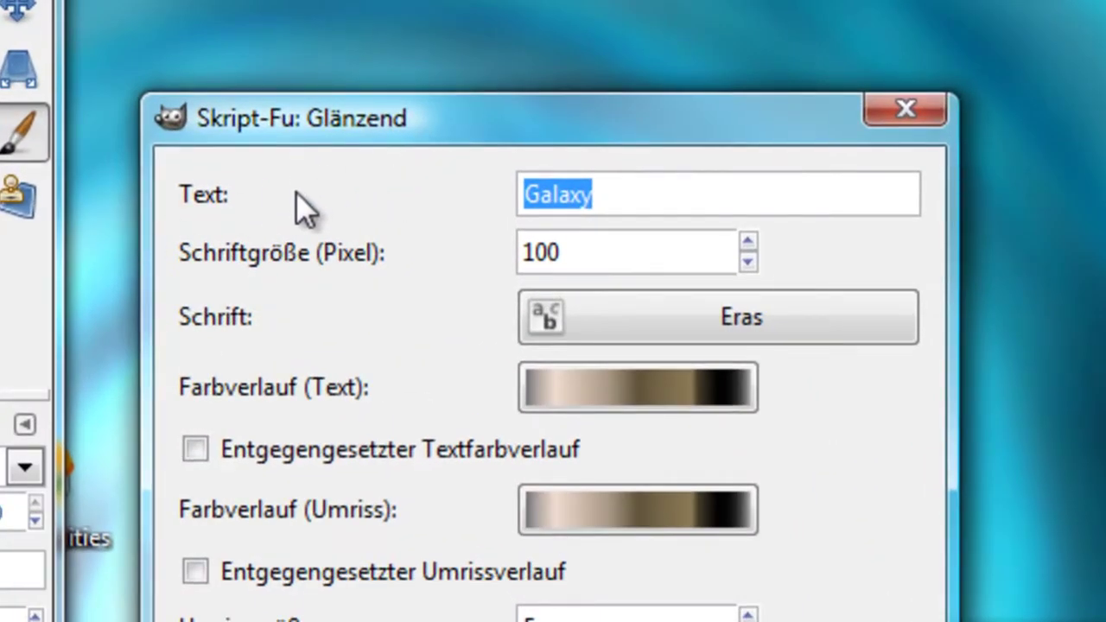
pyautogui.moveTo(735, 194); pyautogui.dragTo(501, 192)
pyautogui.press('Right')
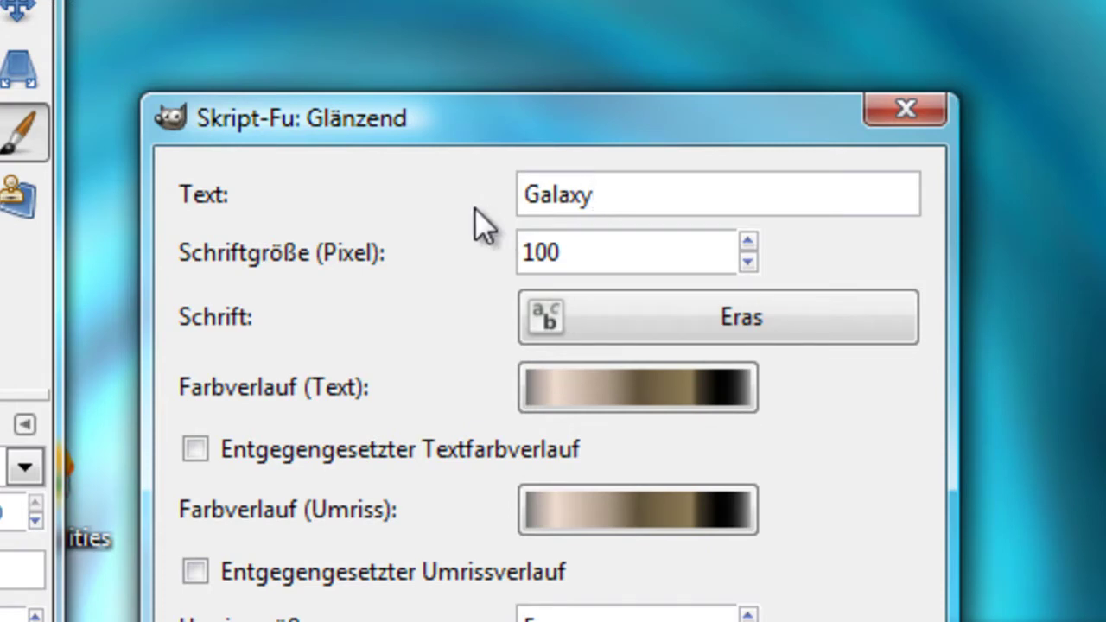
pyautogui.moveTo(652, 193); pyautogui.dragTo(392, 200)
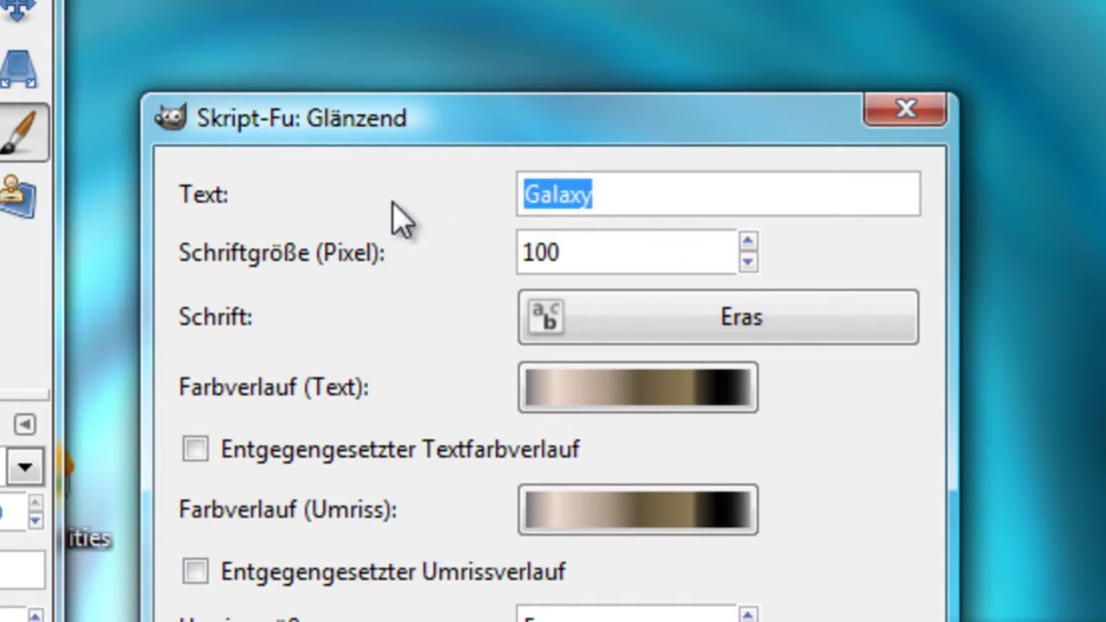
pyautogui.write('Crys')
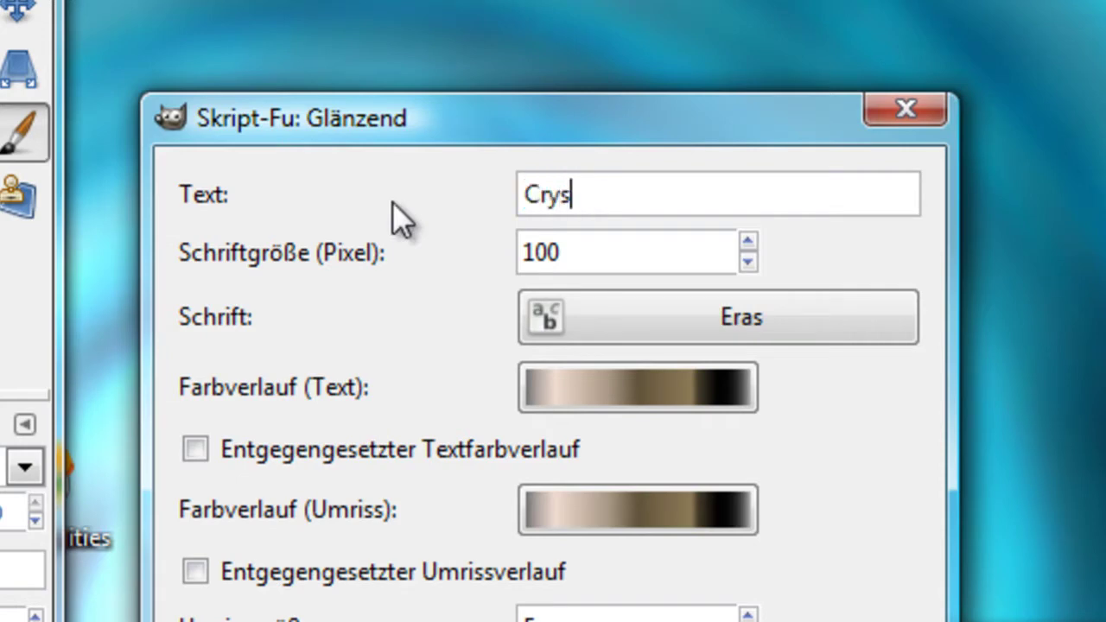
pyautogui.write('talTear')
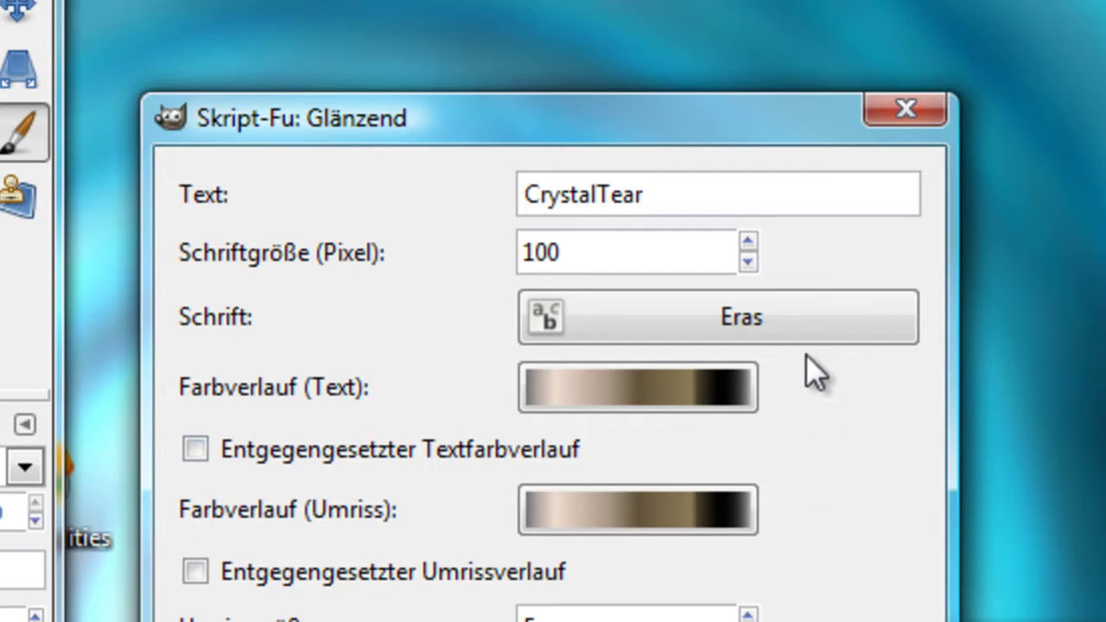
# Set the logo's font to Edwardian Script ITC Semi-Expanded and close the font selection
pyautogui.click(804, 320)
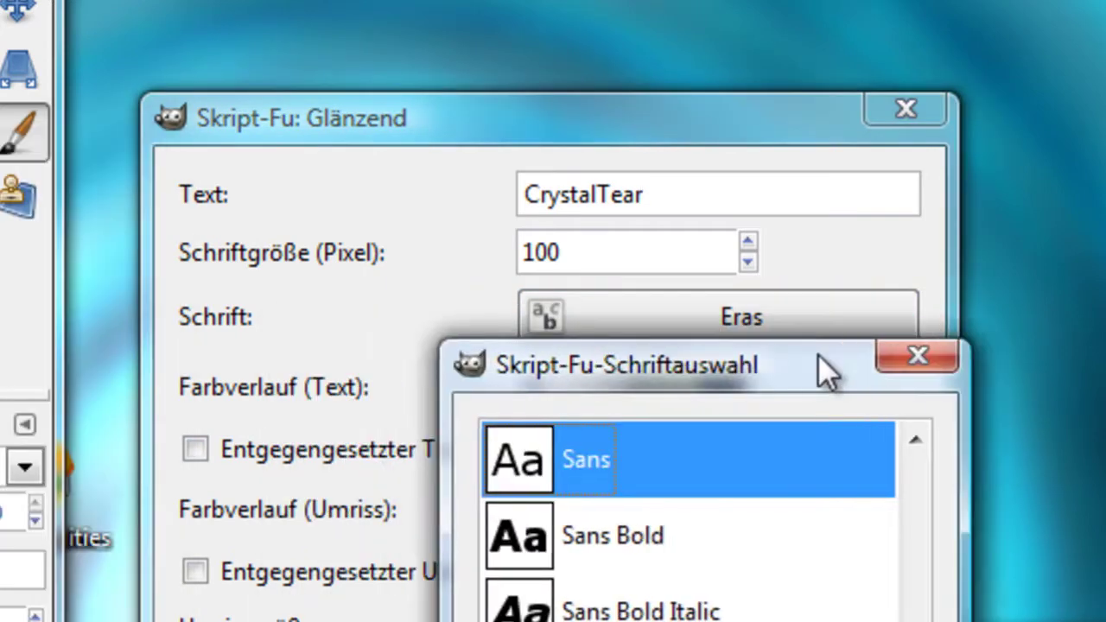
pyautogui.moveTo(820, 370); pyautogui.dragTo(1105, 596)
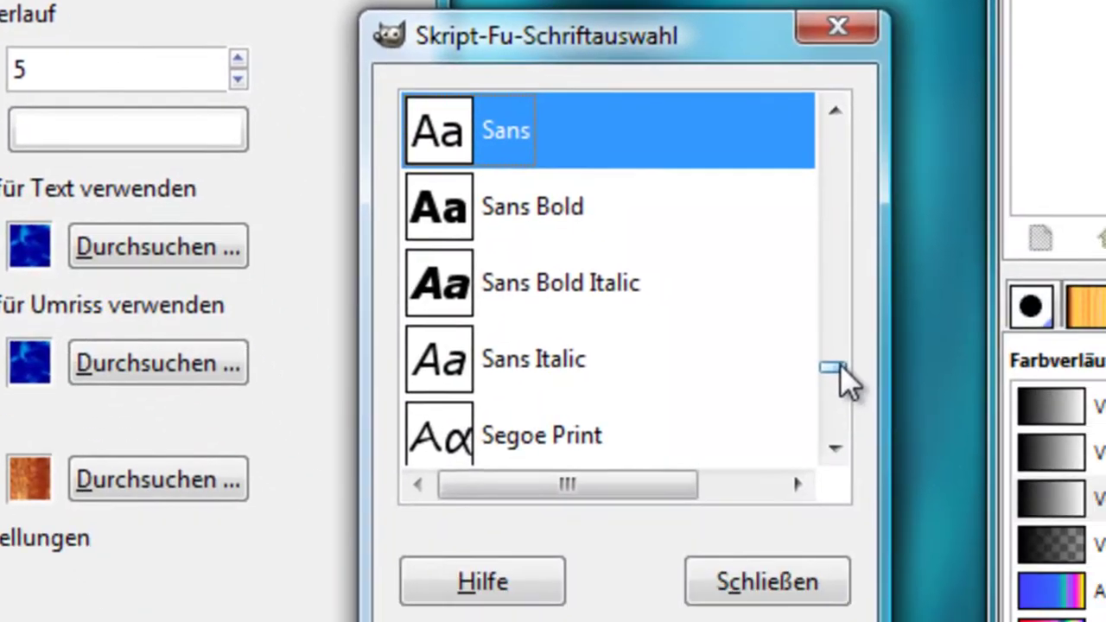
pyautogui.moveTo(847, 383); pyautogui.dragTo(832, 236)
pyautogui.scroll(3, 778, 259)
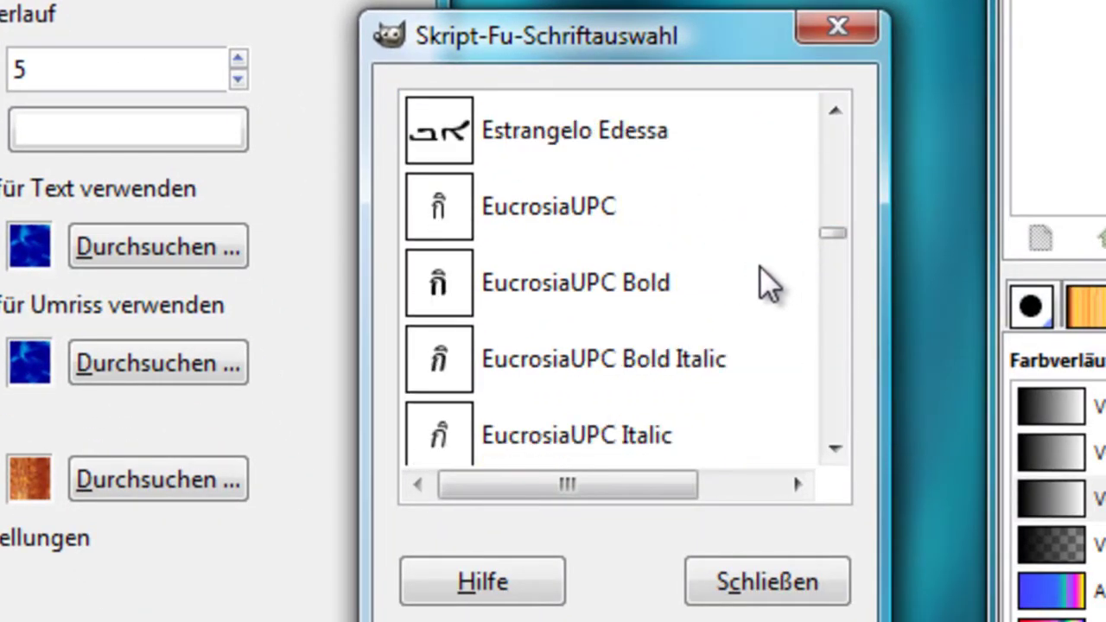
pyautogui.scroll(3, 746, 271)
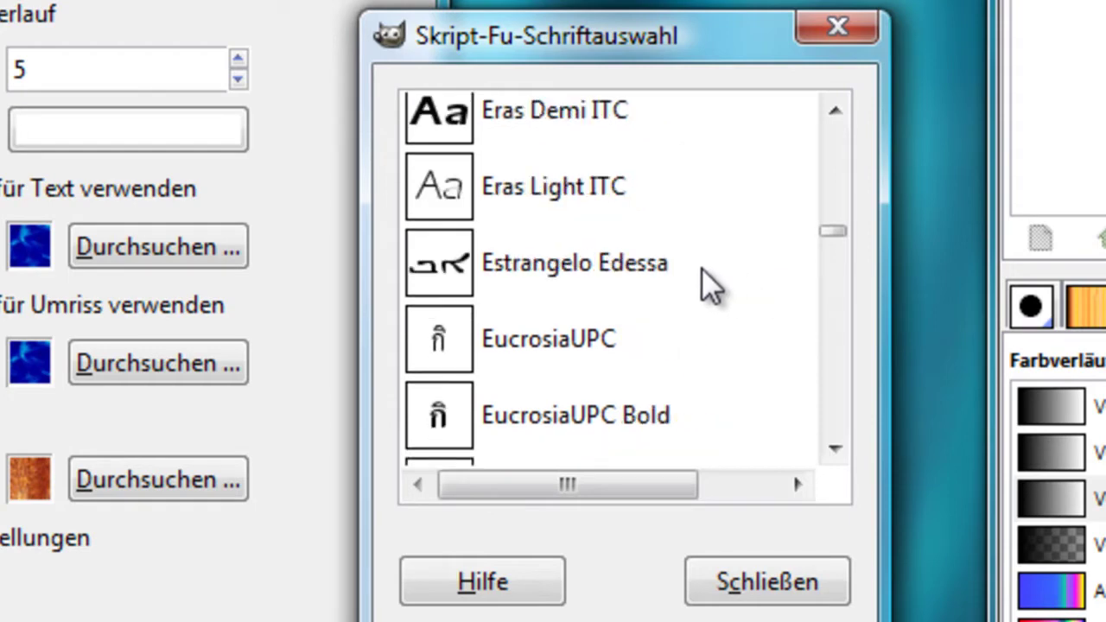
pyautogui.scroll(4, 710, 270)
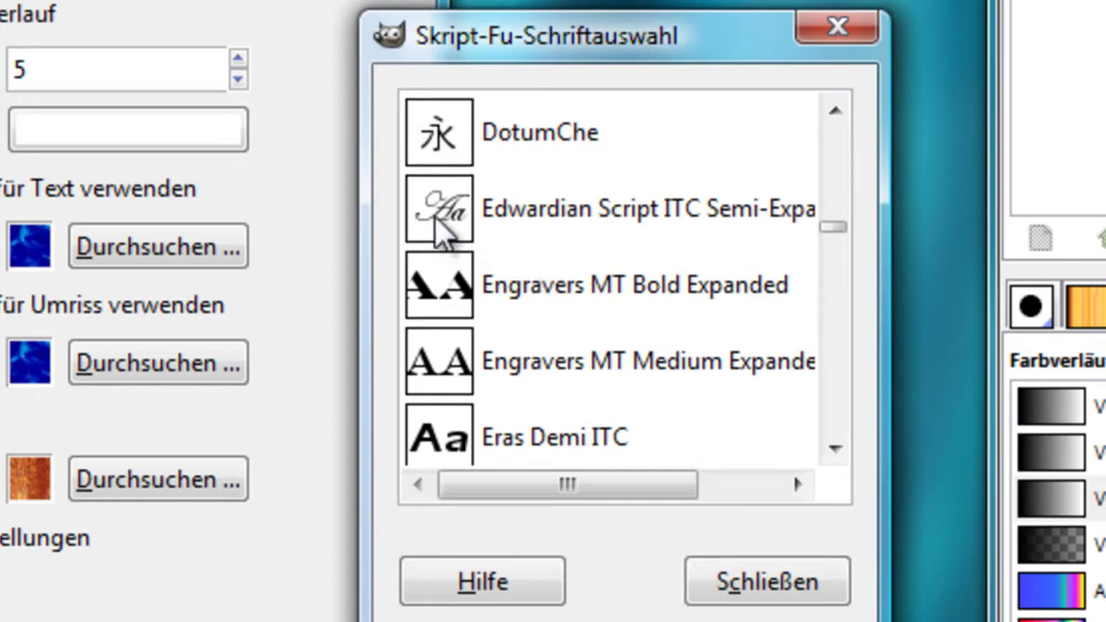
pyautogui.click(435, 216)
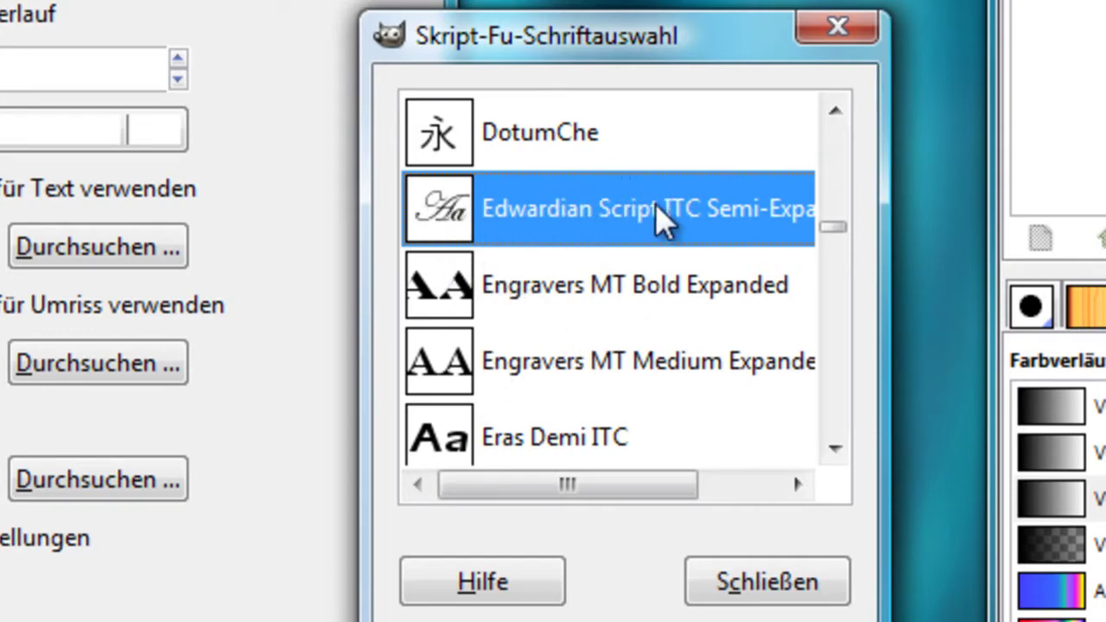
pyautogui.click(838, 27)
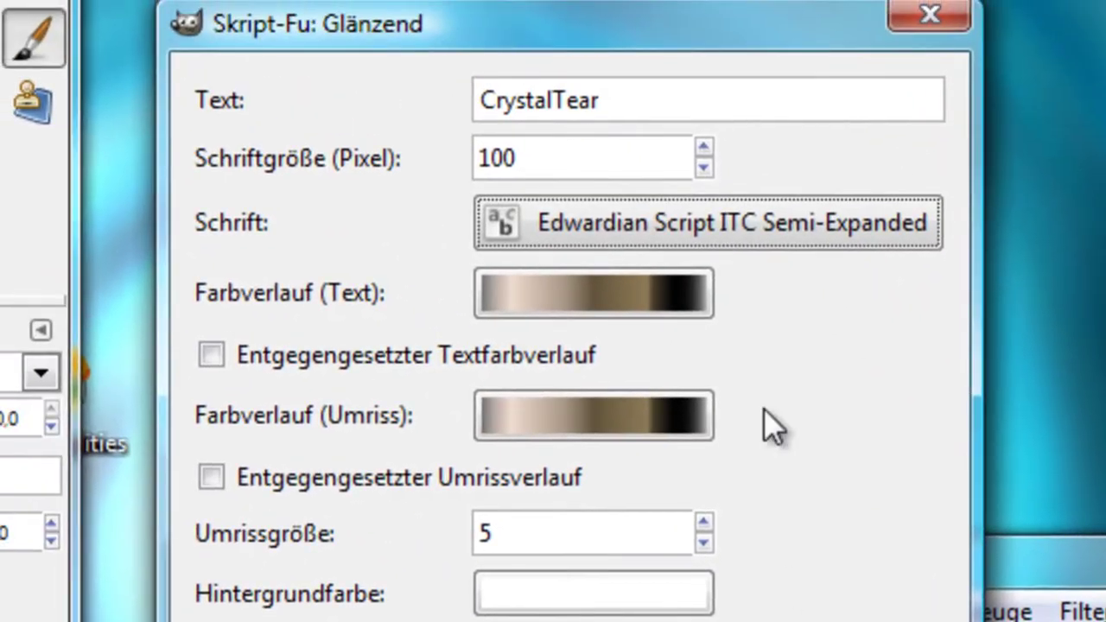
# Generate the CrystalTear logo with the remaining Glänzend settings left at their defaults
pyautogui.moveTo(691, 30); pyautogui.dragTo(735, 54)
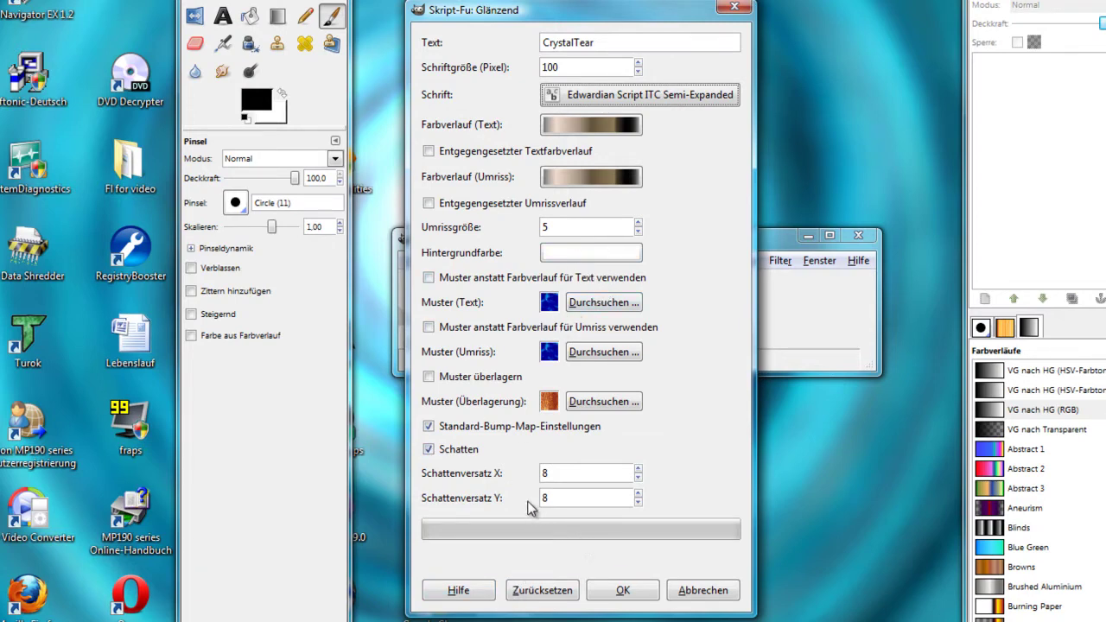
pyautogui.click(624, 590)
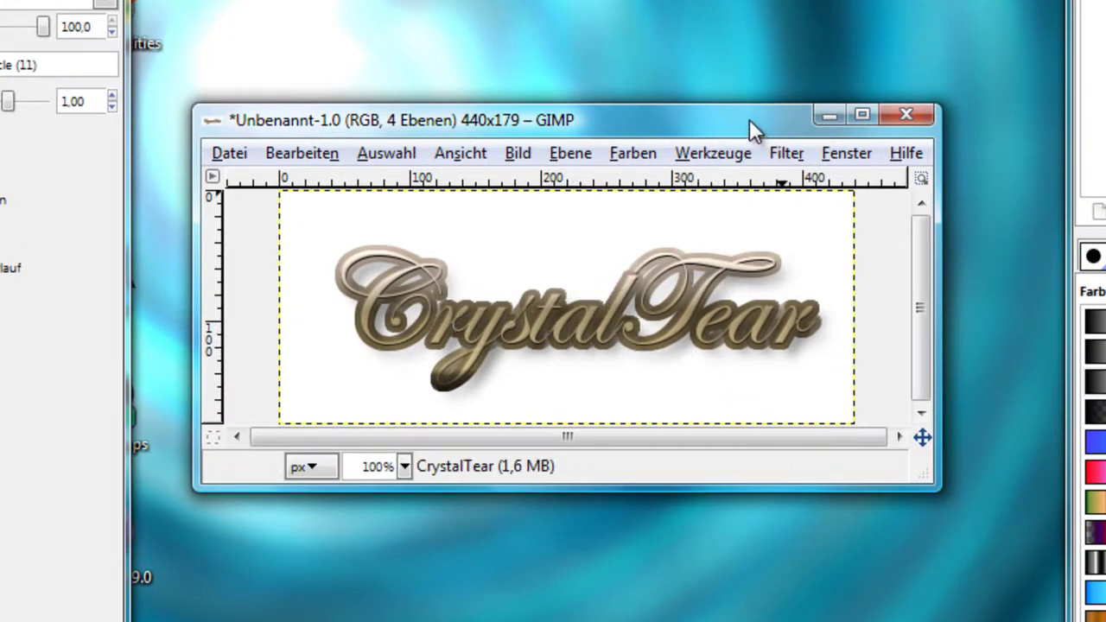
pyautogui.moveTo(750, 121); pyautogui.dragTo(741, 61)
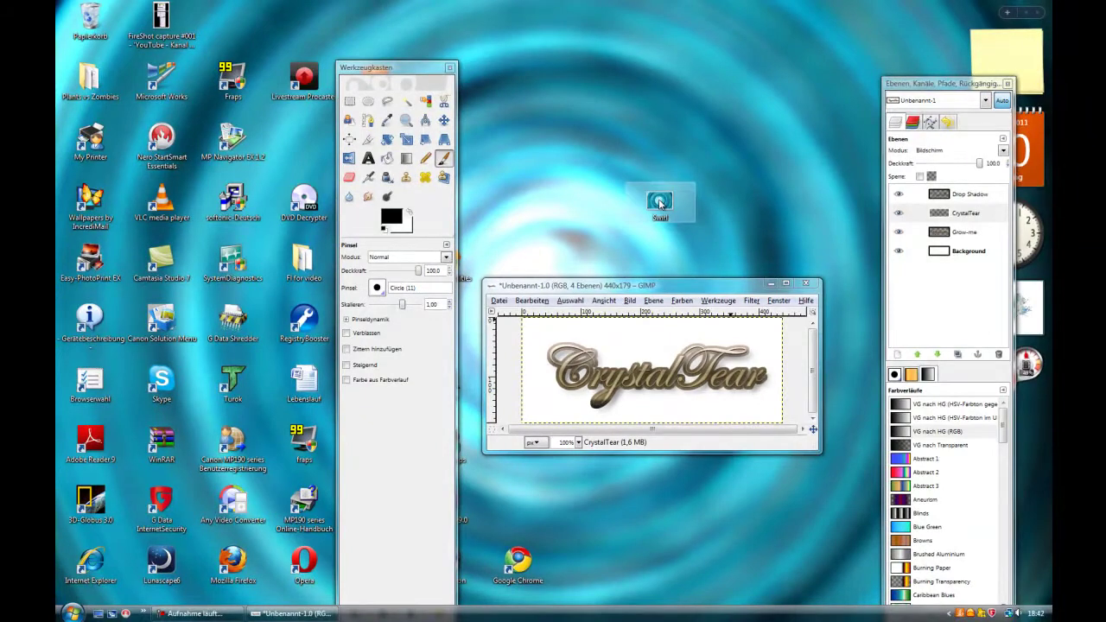
# Preview the Swirl picture from the desktop and insert it as a new layer in the logo image
pyautogui.doubleClick(659, 203)
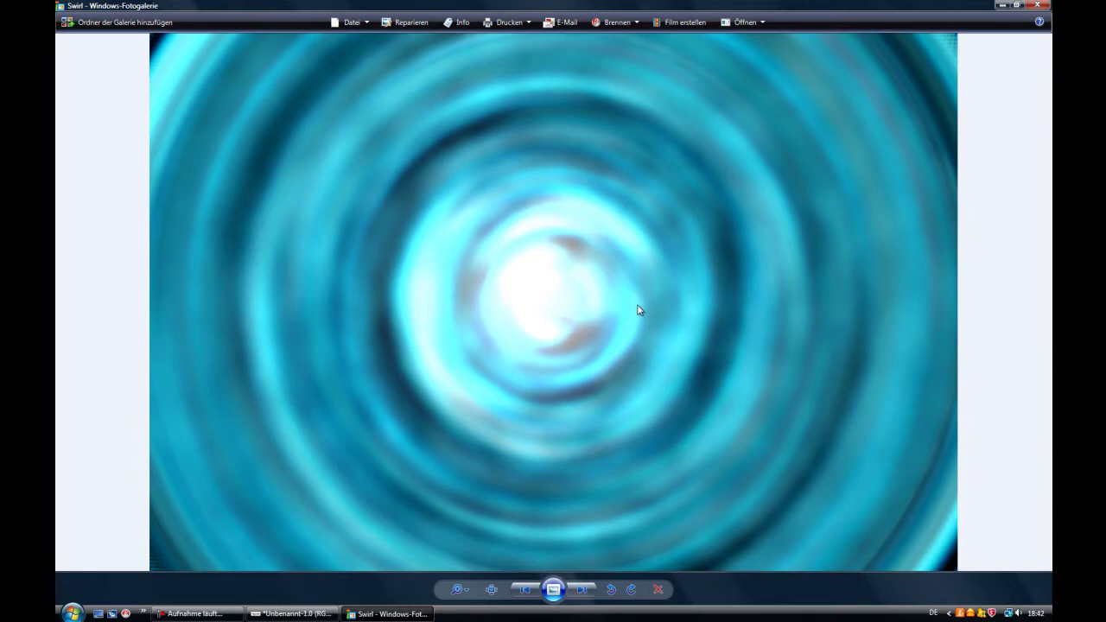
pyautogui.click(1040, 6)
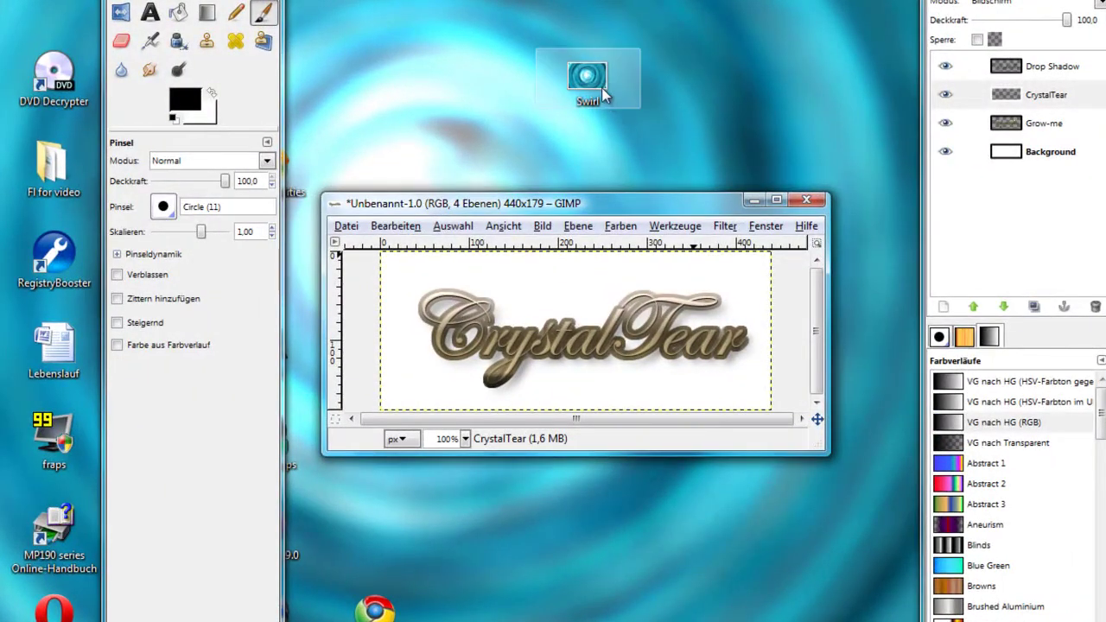
pyautogui.click(592, 78)
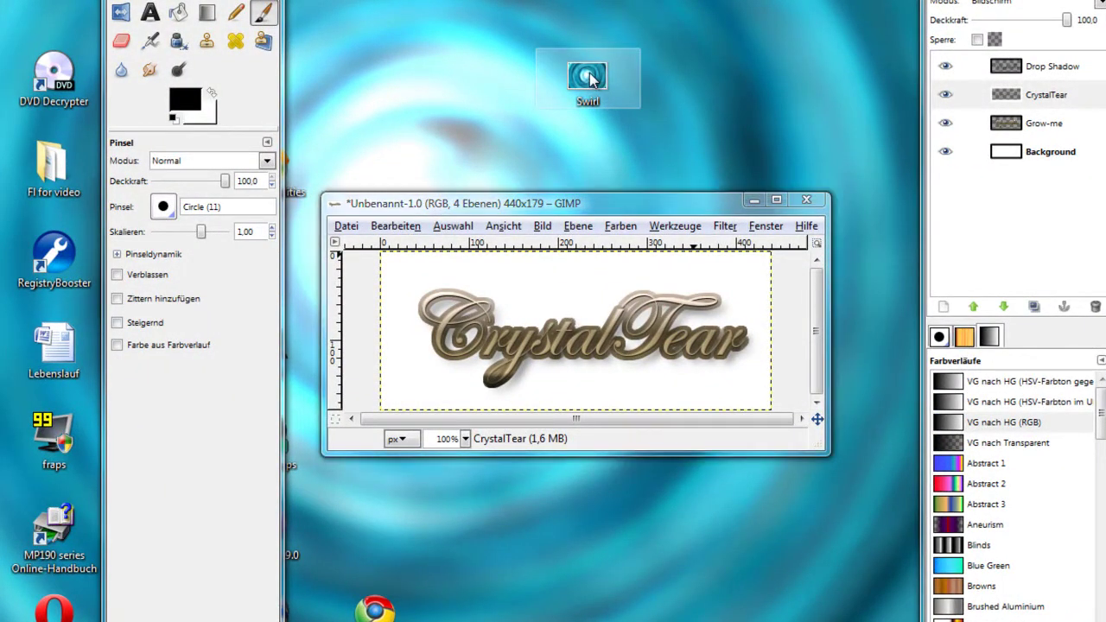
pyautogui.moveTo(591, 77); pyautogui.dragTo(629, 320)
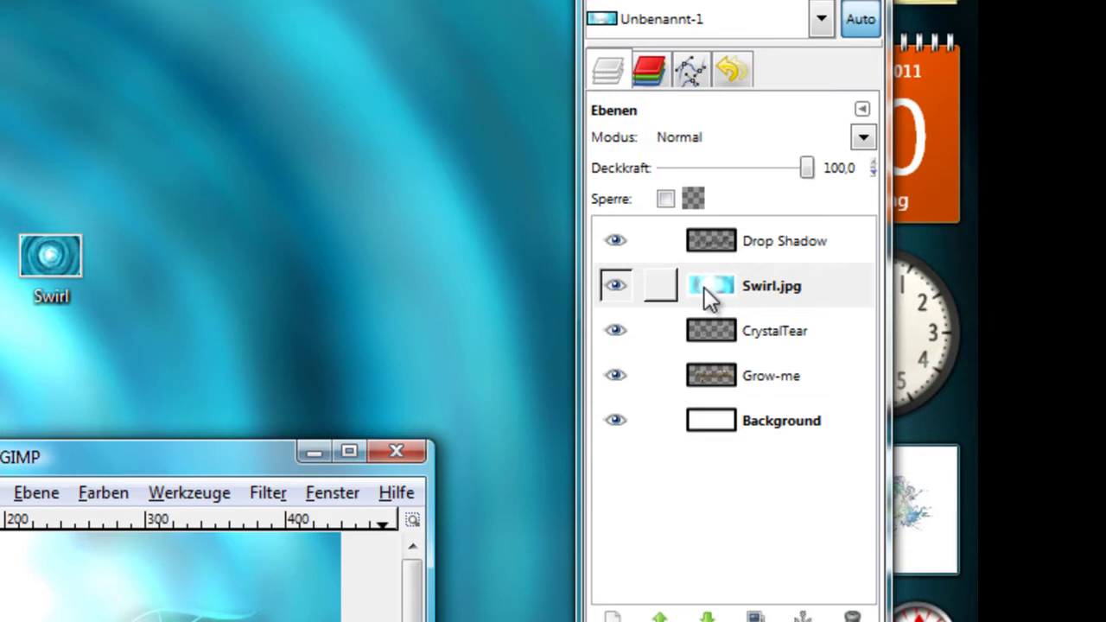
# Move the Swirl.jpg layer down the layer stack until it sits directly beneath Grow-me
pyautogui.moveTo(704, 287); pyautogui.dragTo(691, 440)
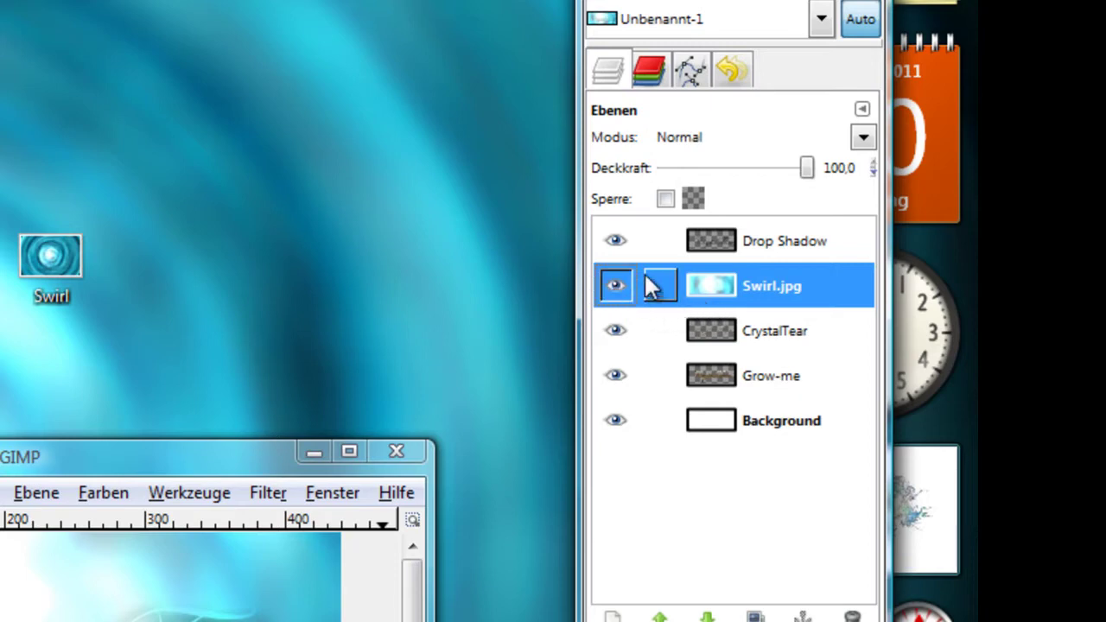
pyautogui.click(728, 332)
pyautogui.click(727, 281)
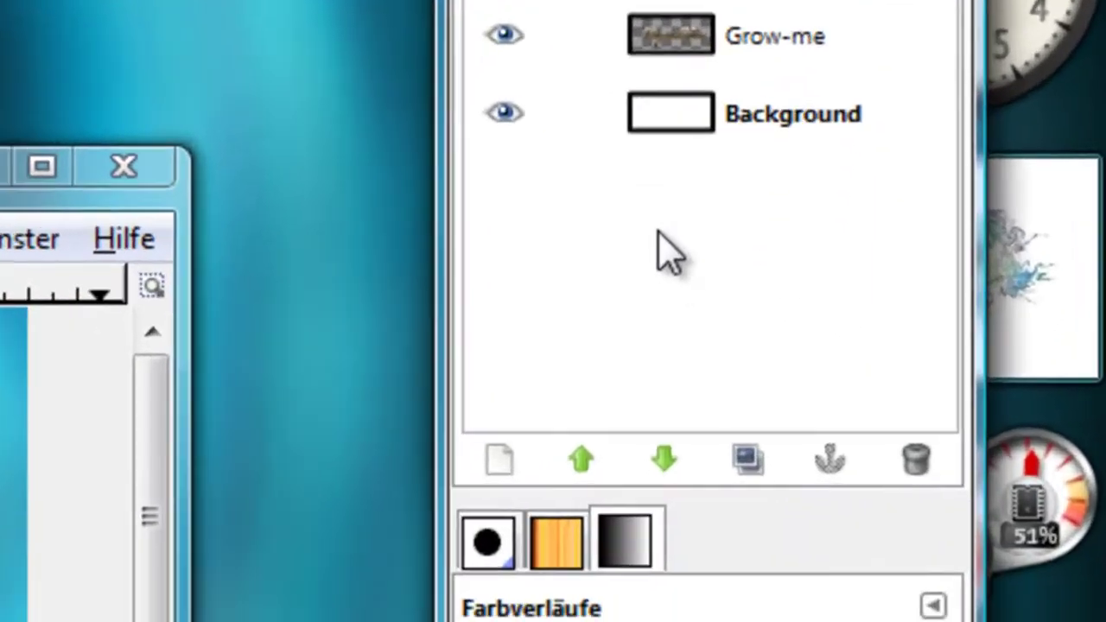
pyautogui.click(668, 463)
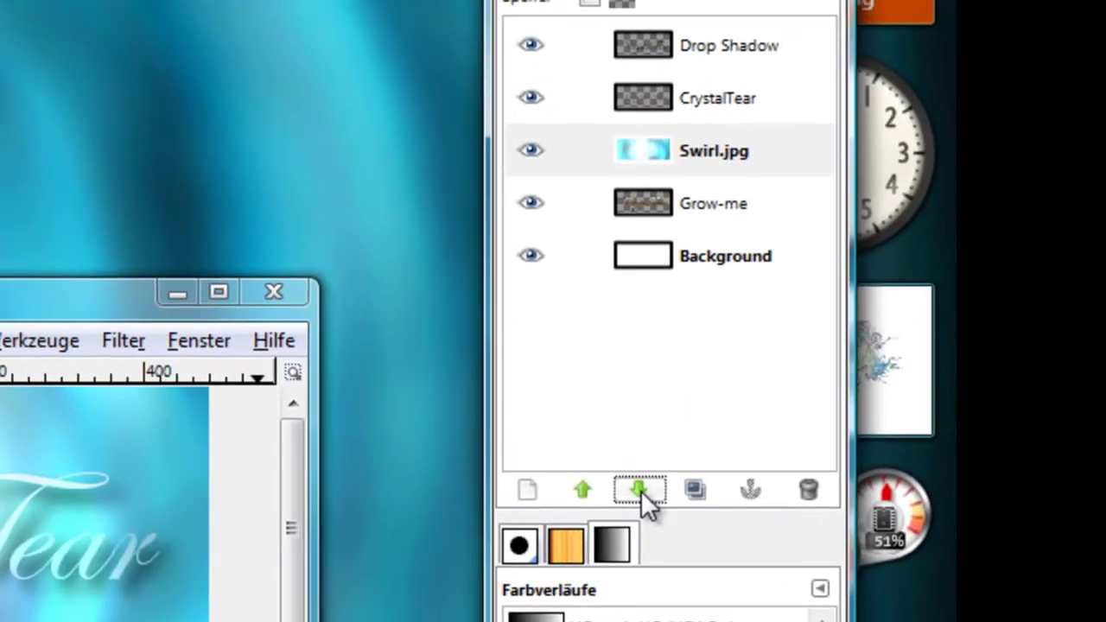
pyautogui.click(648, 392)
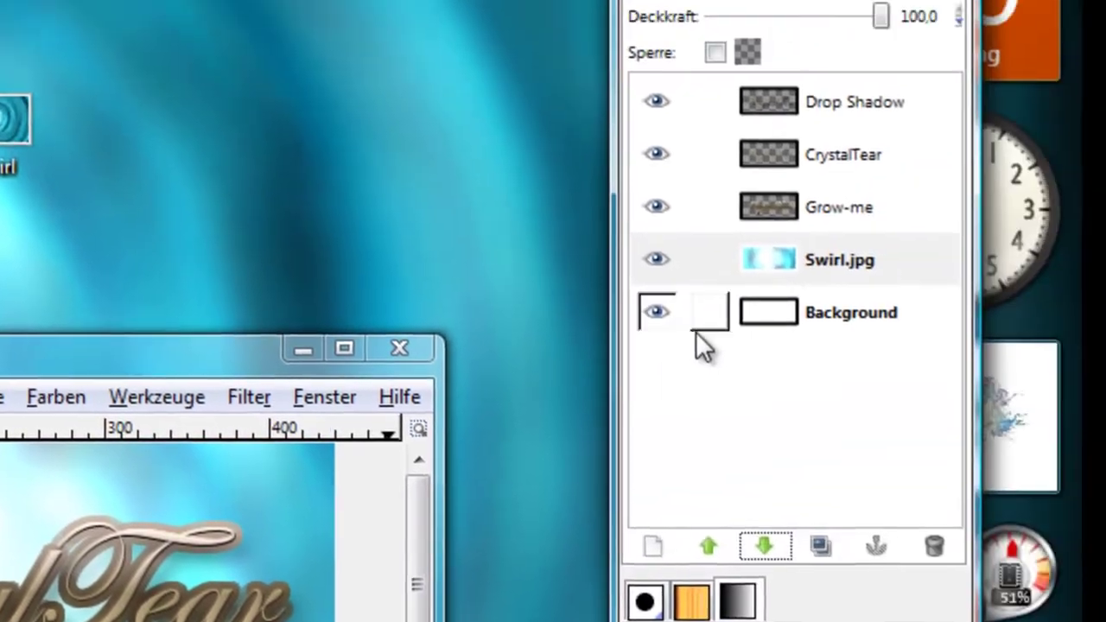
# Delete the white Background layer from the logo image
pyautogui.rightClick(762, 314)
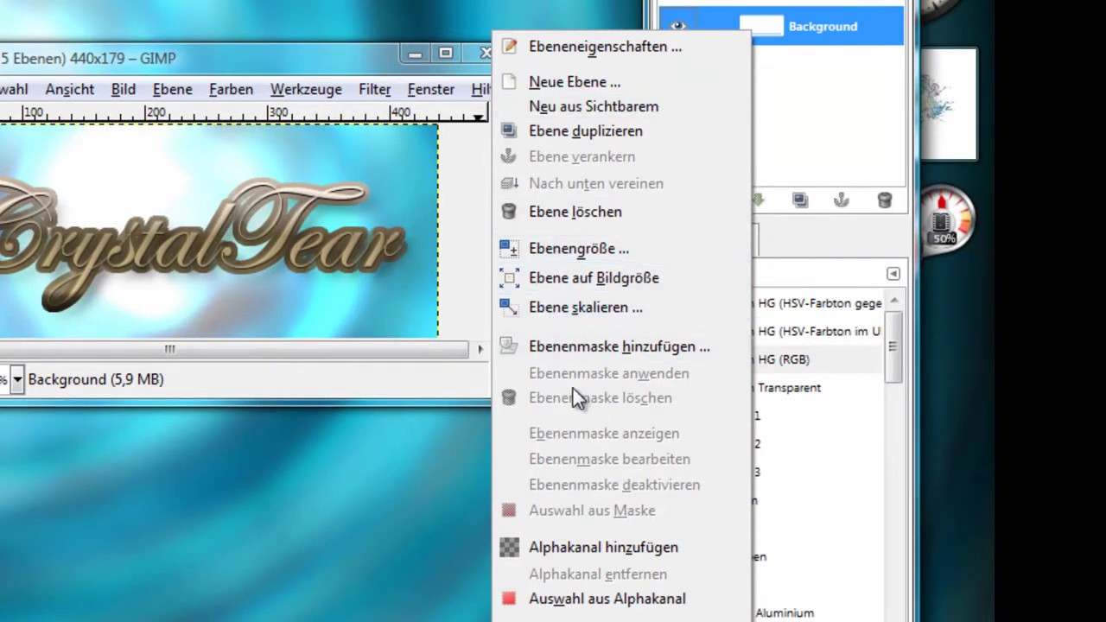
pyautogui.click(564, 218)
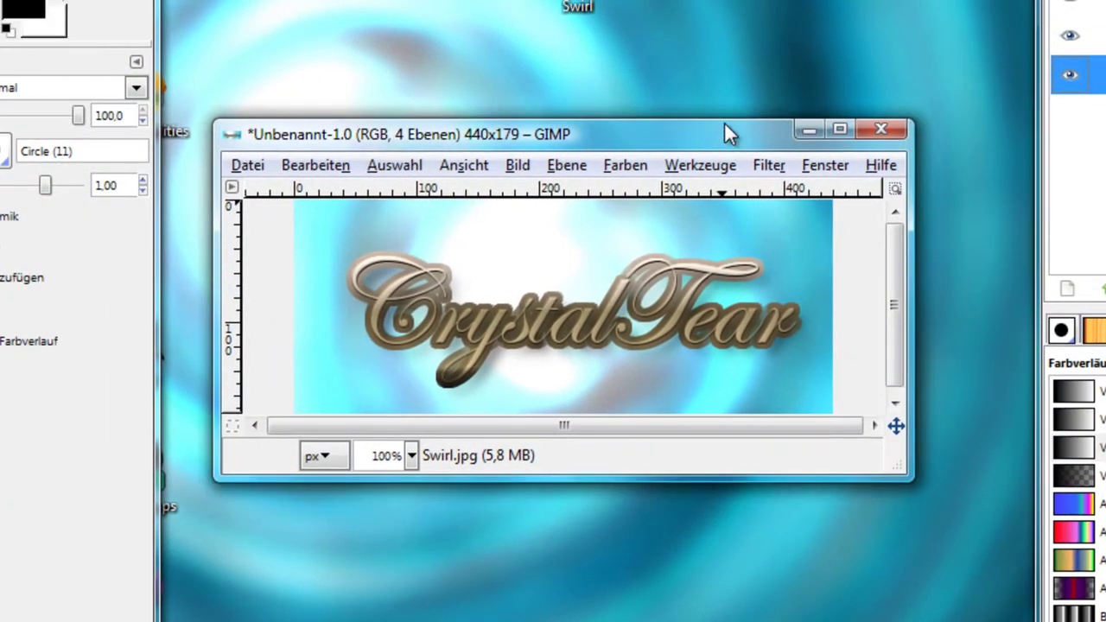
pyautogui.moveTo(726, 124); pyautogui.dragTo(726, 76)
# Apply the Überblenden animation filter to the logo image with 20 Zwischenbilder, a Größter Weichzeichnerradius of 12 and Schleife enabled
pyautogui.click(770, 102)
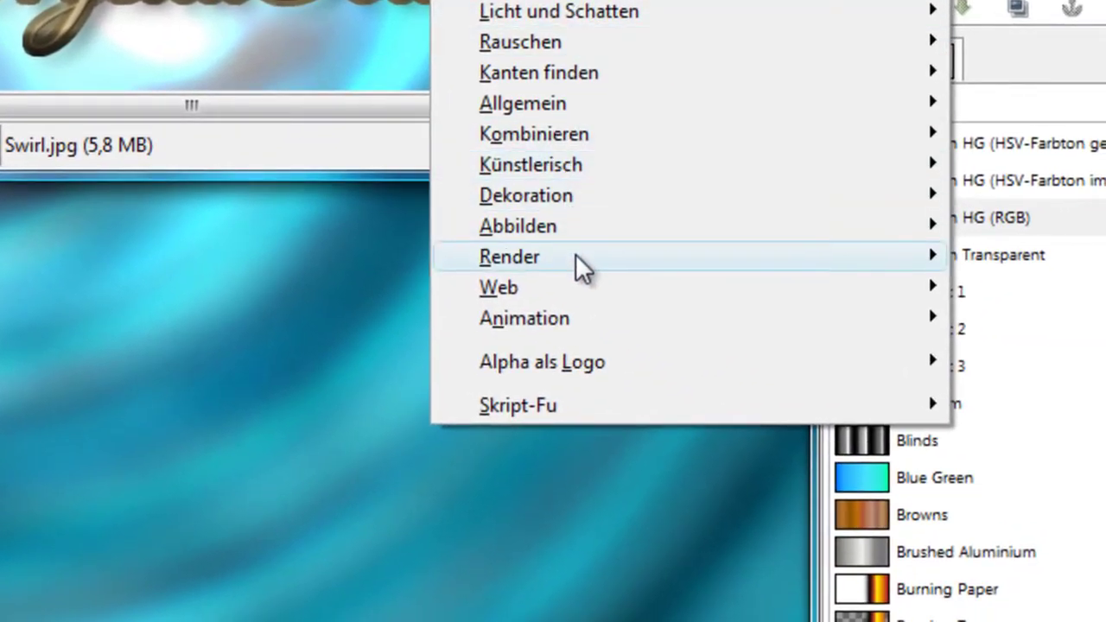
pyautogui.moveTo(618, 321)
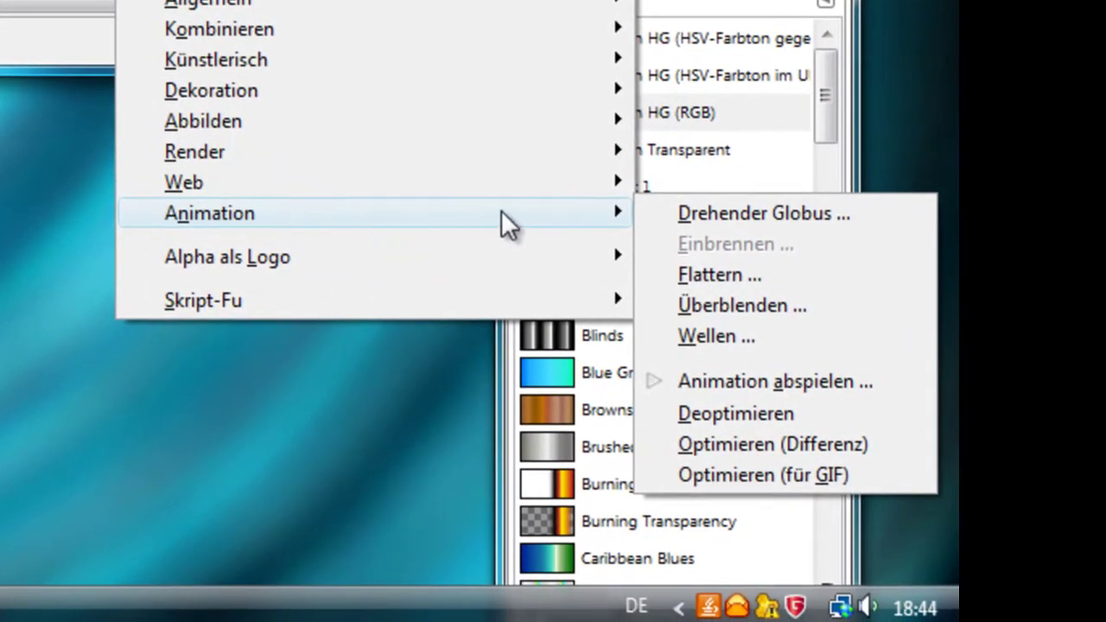
pyautogui.click(714, 304)
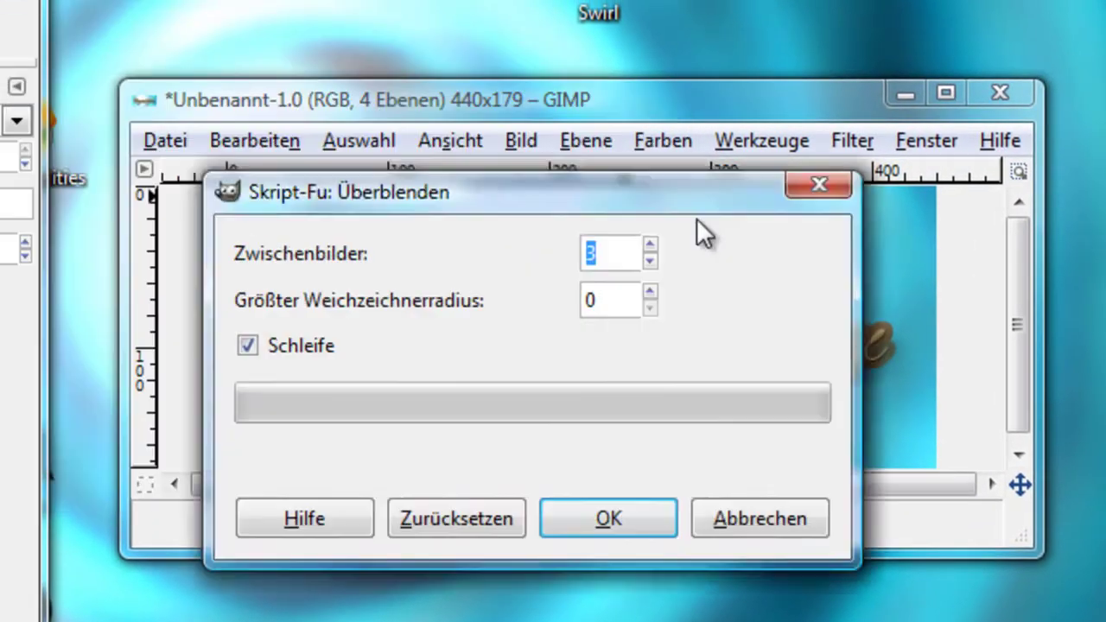
pyautogui.moveTo(642, 185); pyautogui.dragTo(715, 170)
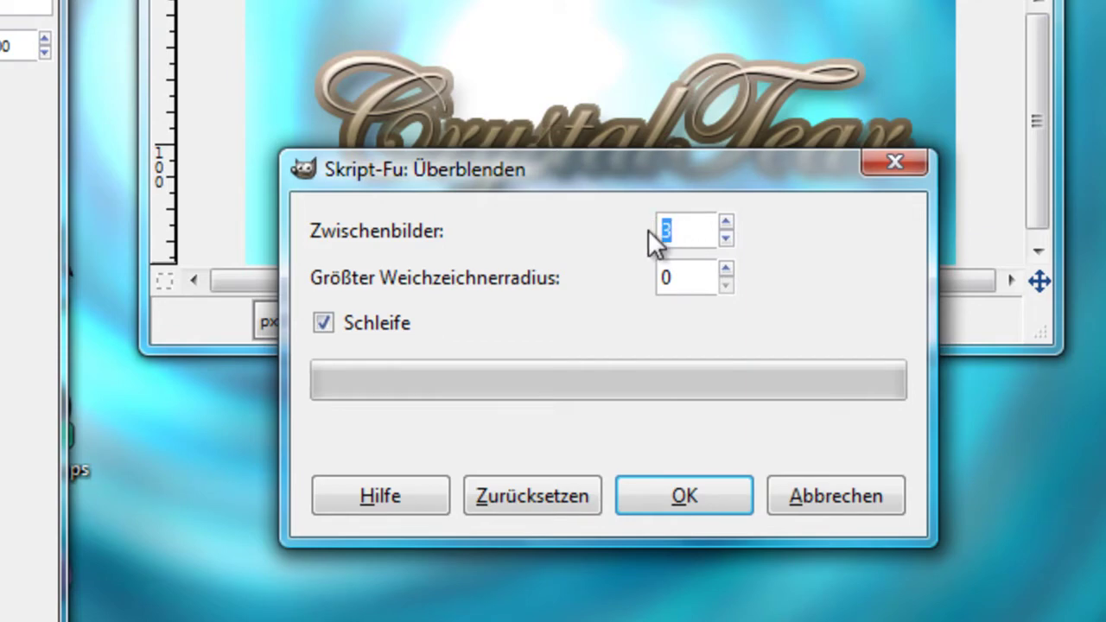
pyautogui.write('20')
pyautogui.moveTo(778, 189); pyautogui.dragTo(798, 267)
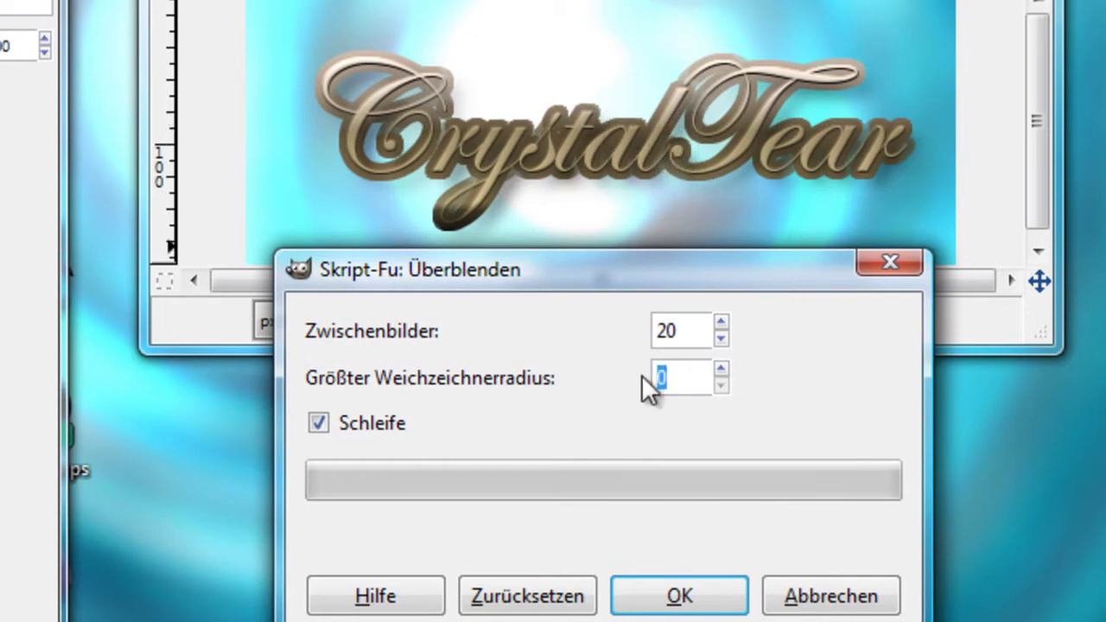
pyautogui.write('12')
pyautogui.click(680, 595)
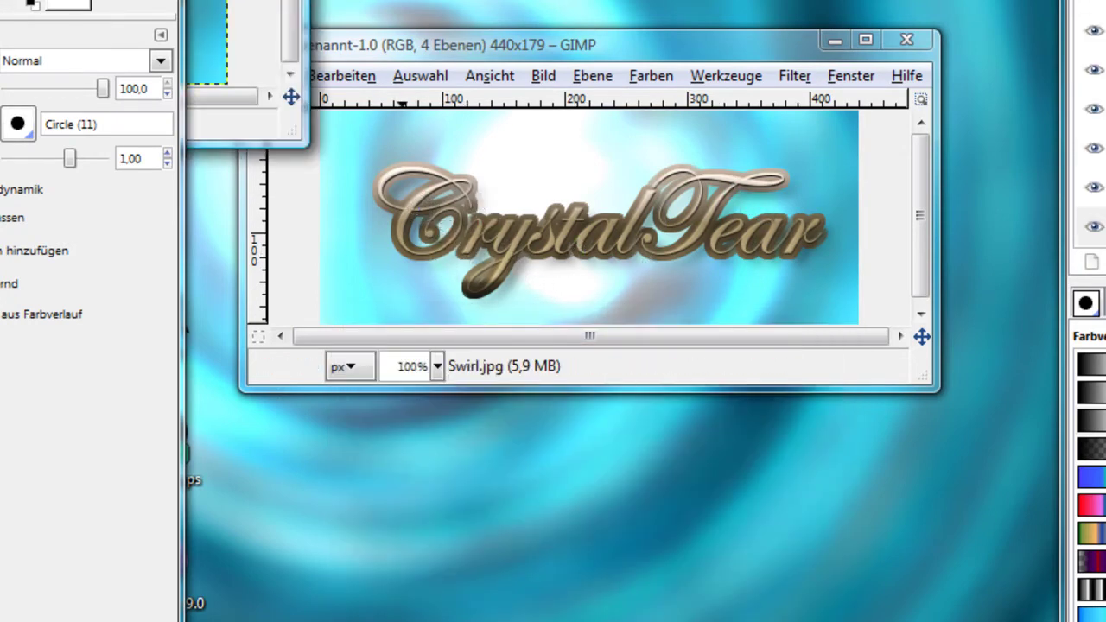
# Play back the blended CrystalTear frames of the newly generated image with Animation abspielen, and close the preview
pyautogui.moveTo(0, 0); pyautogui.dragTo(507, 60)
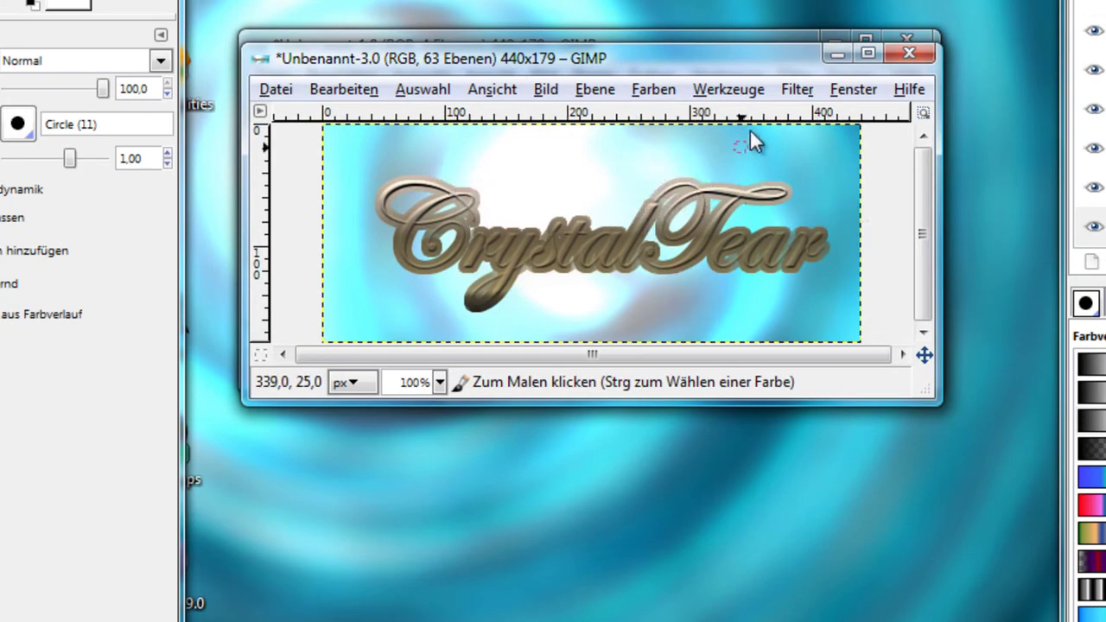
pyautogui.moveTo(739, 61); pyautogui.dragTo(742, 106)
pyautogui.click(797, 135)
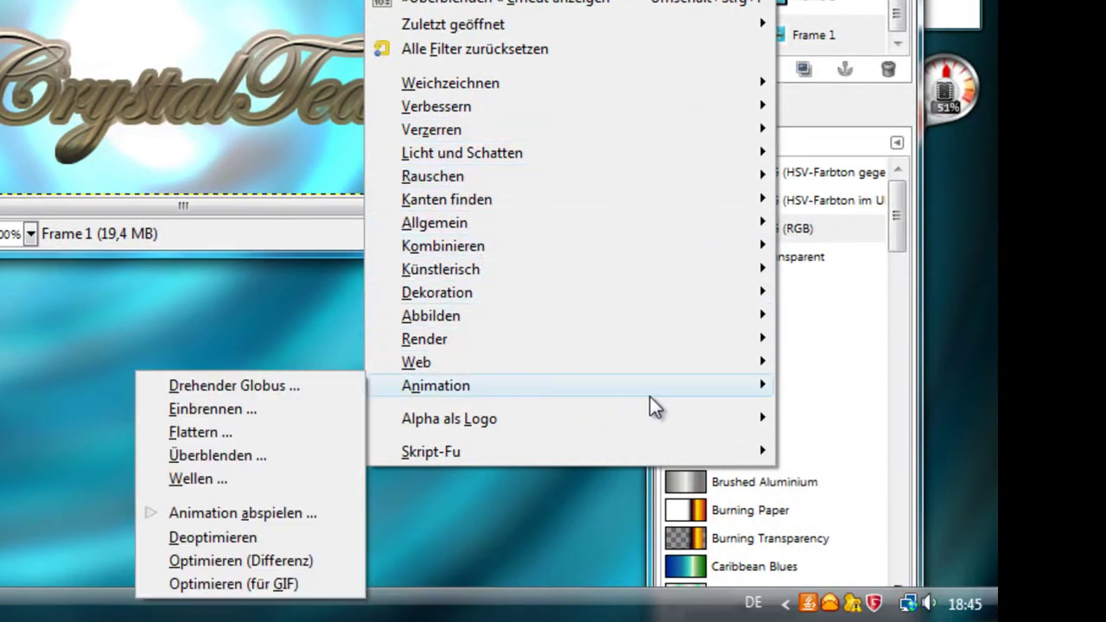
pyautogui.moveTo(399, 387)
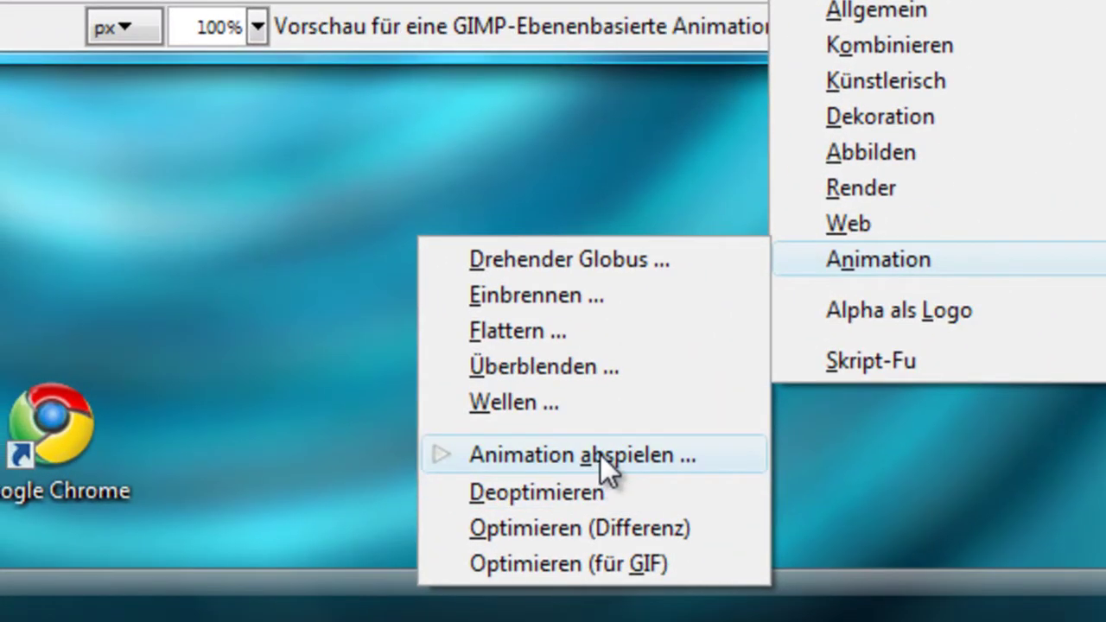
pyautogui.click(603, 457)
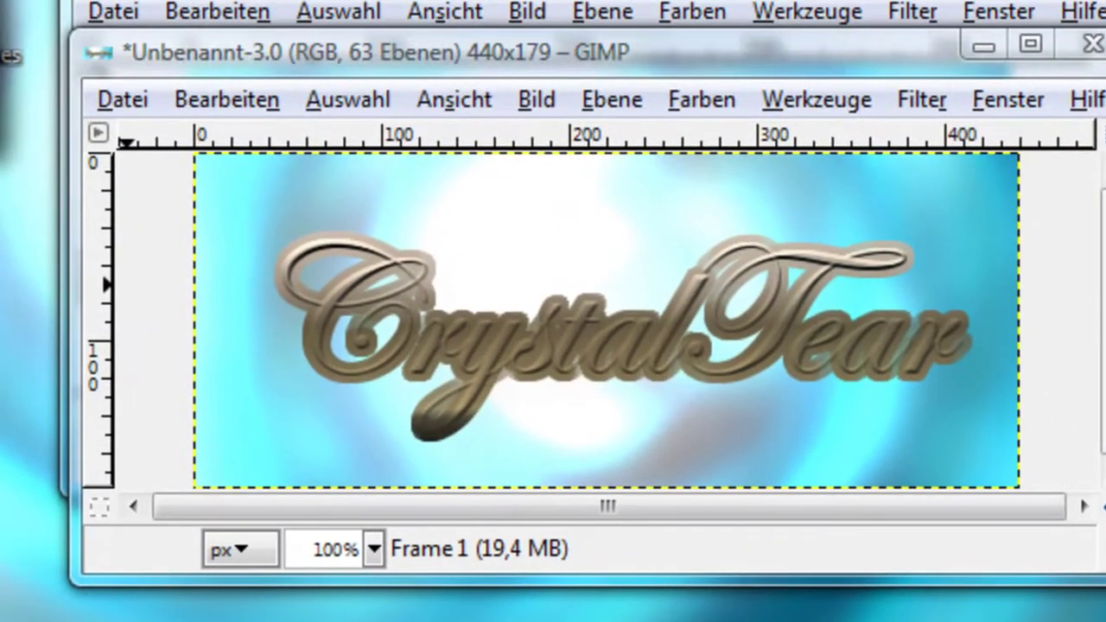
pyautogui.moveTo(186, 5); pyautogui.dragTo(651, 91)
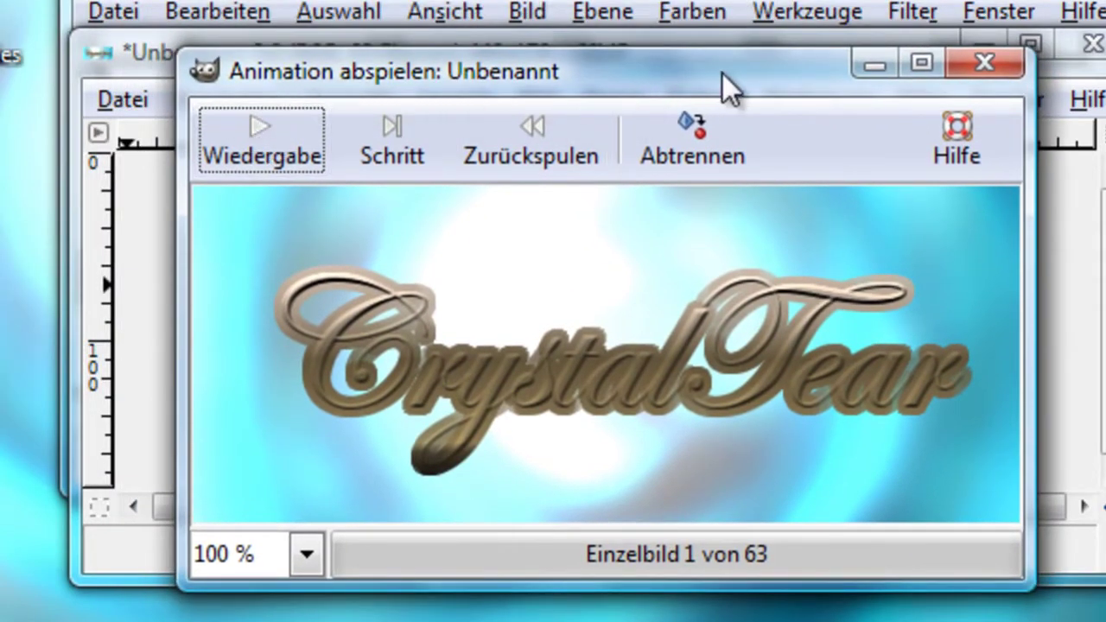
pyautogui.click(916, 69)
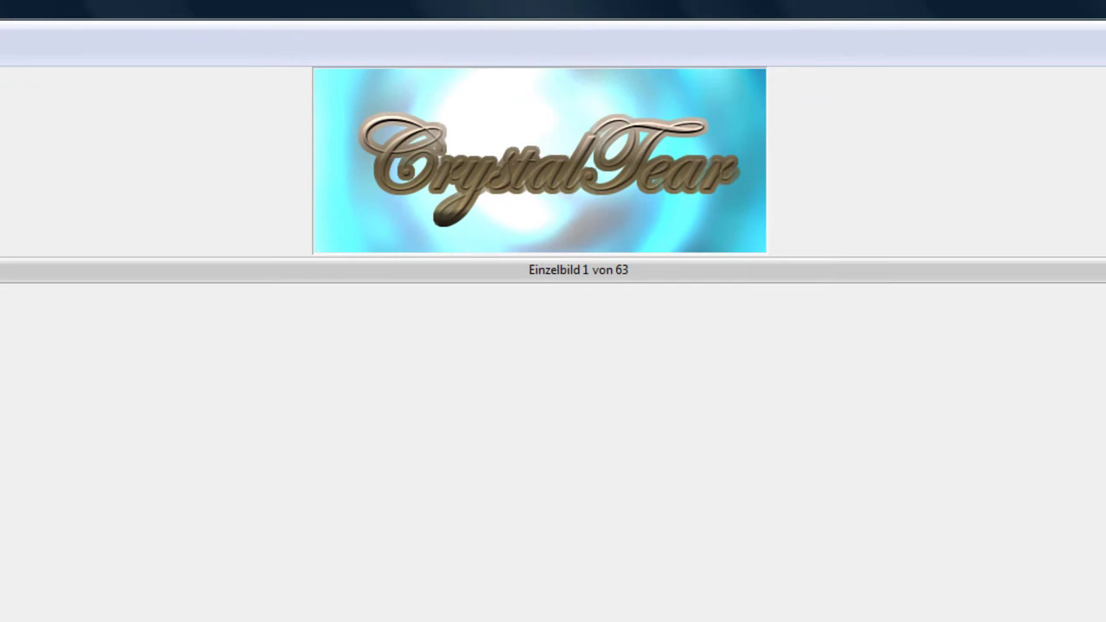
pyautogui.click(1098, 7)
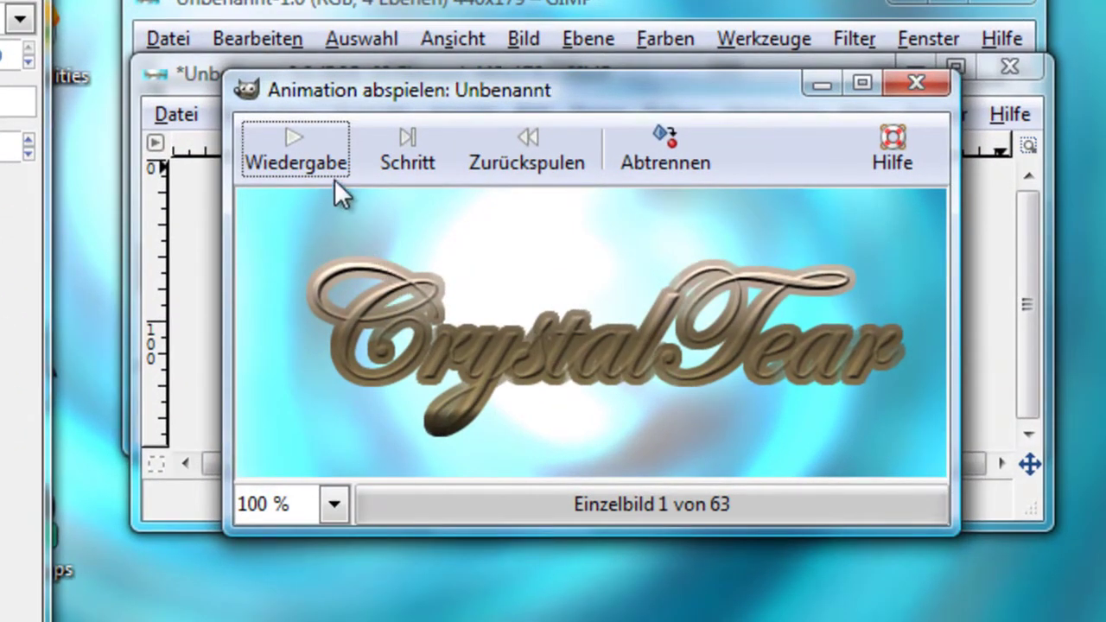
pyautogui.click(294, 143)
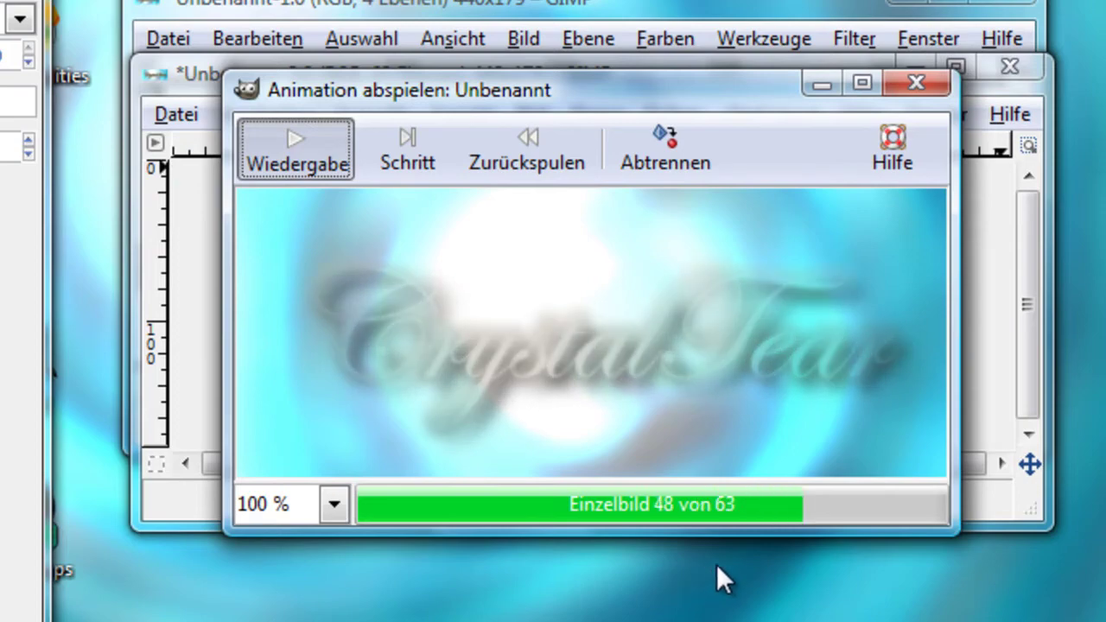
pyautogui.click(921, 83)
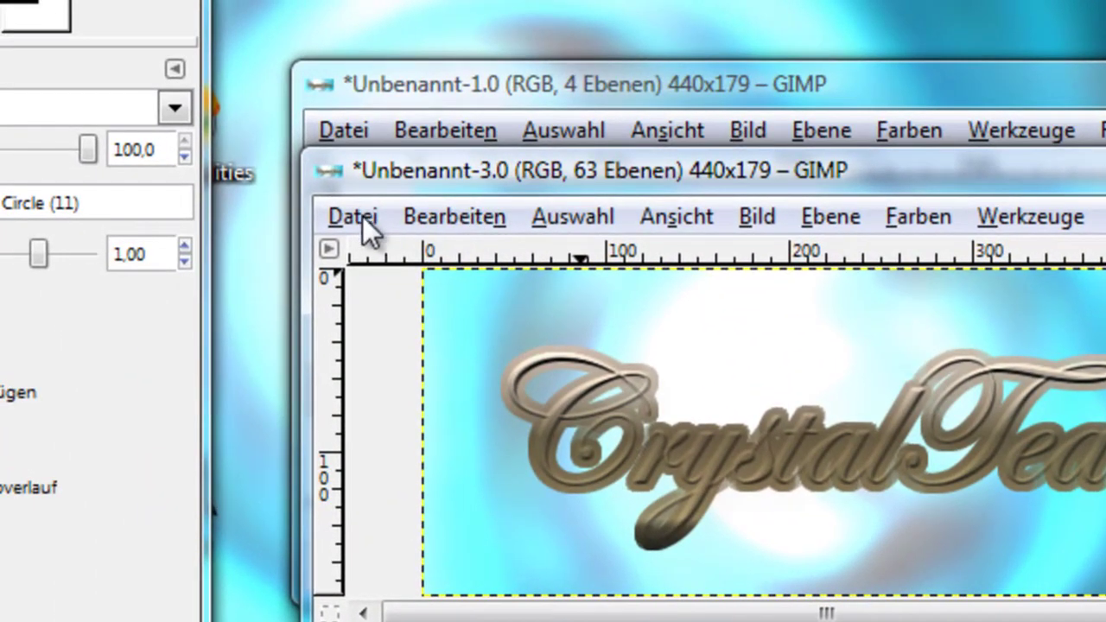
# Start saving the animated image in the Pictures folder and enter CrystalTear as its name
pyautogui.click(362, 215)
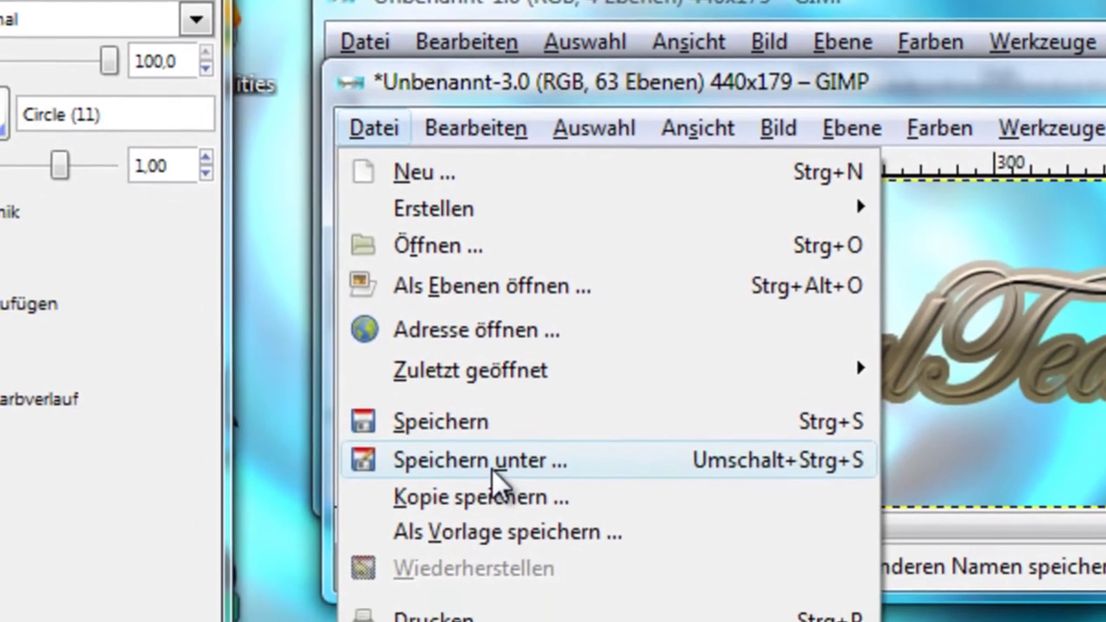
pyautogui.click(459, 549)
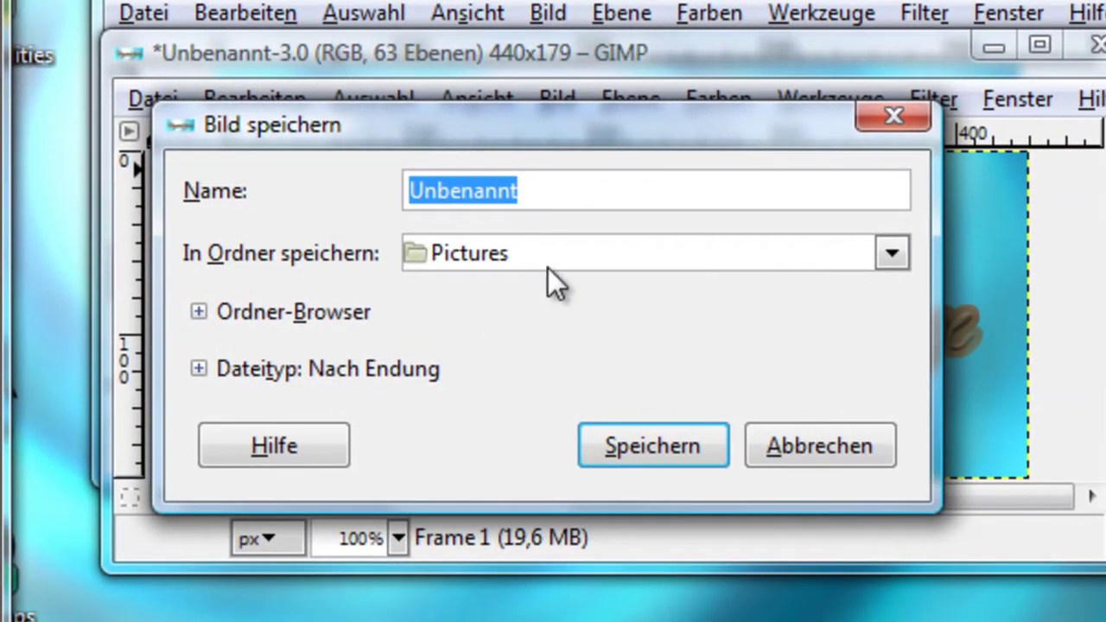
pyautogui.moveTo(571, 203); pyautogui.dragTo(349, 189)
pyautogui.write('Cry')
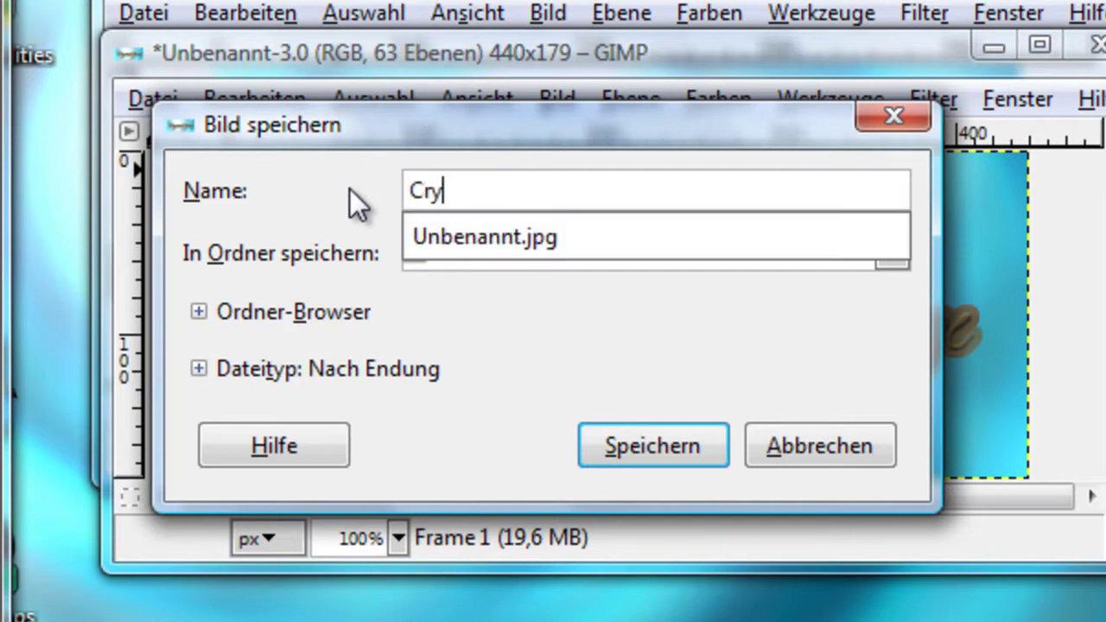
pyautogui.write('stalTear')
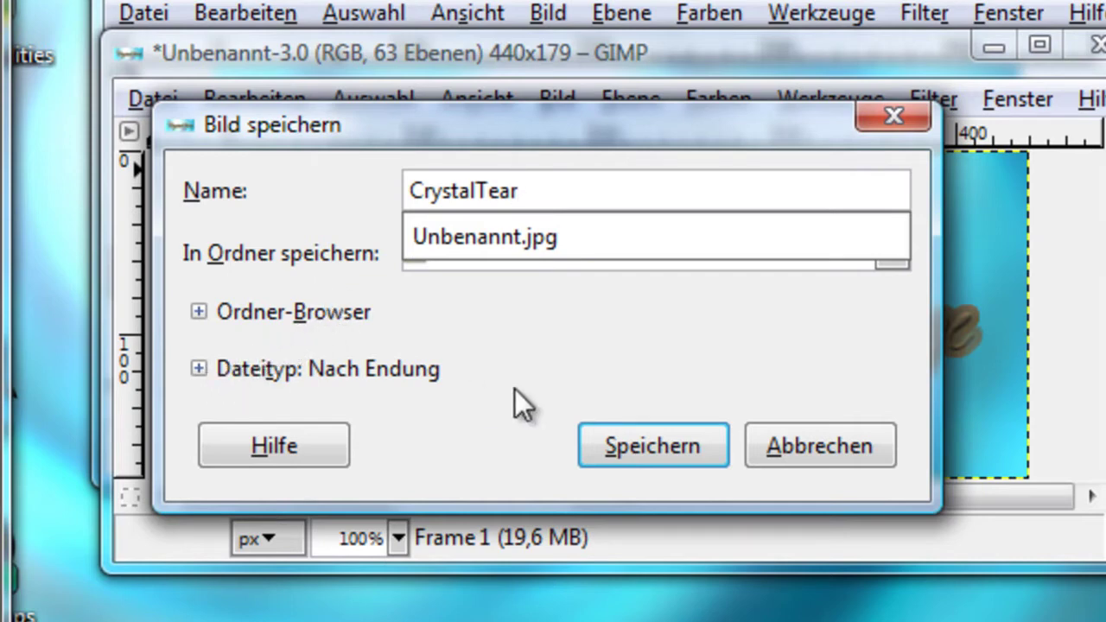
# Choose GIF-Bild as the file type and confirm saving the file
pyautogui.click(200, 370)
pyautogui.click(199, 370)
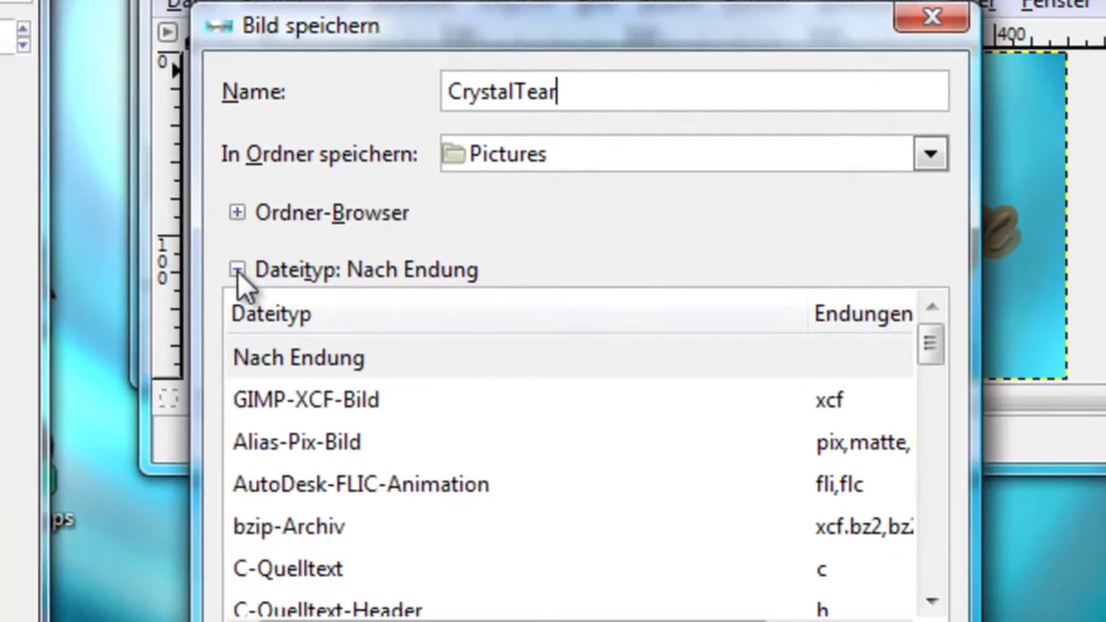
pyautogui.scroll(-2, 268, 342)
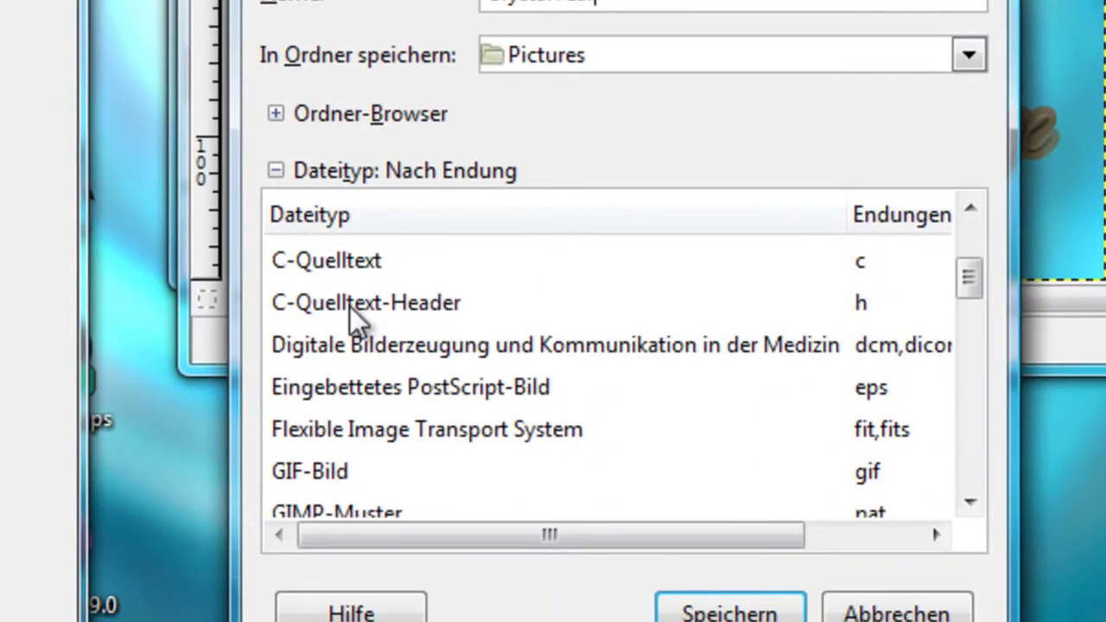
pyautogui.scroll(-1, 347, 319)
pyautogui.scroll(-1, 359, 345)
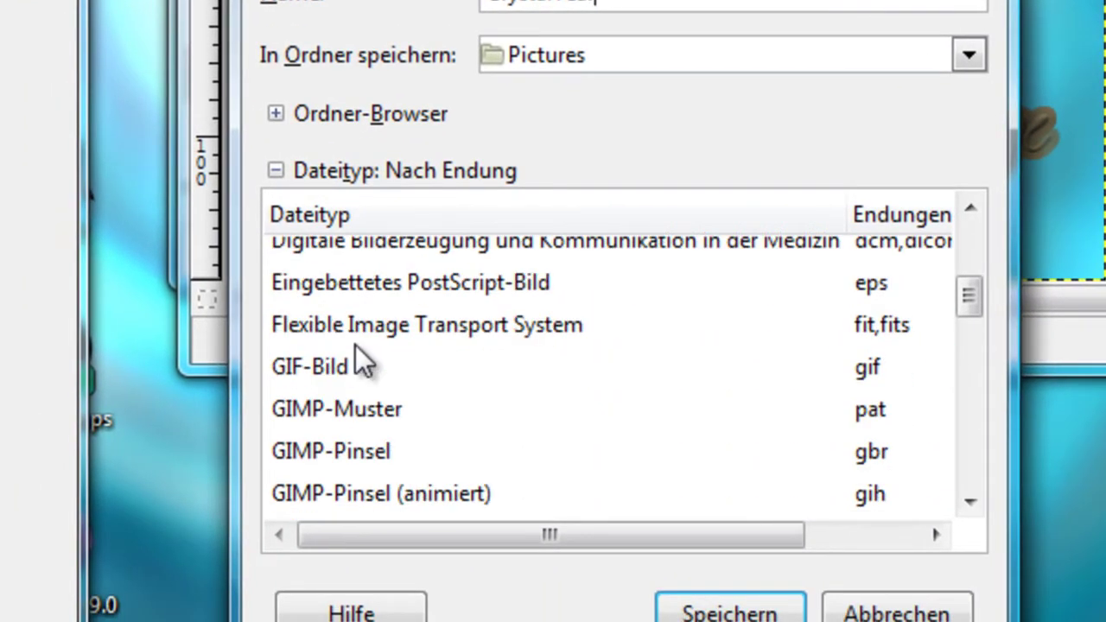
pyautogui.click(314, 368)
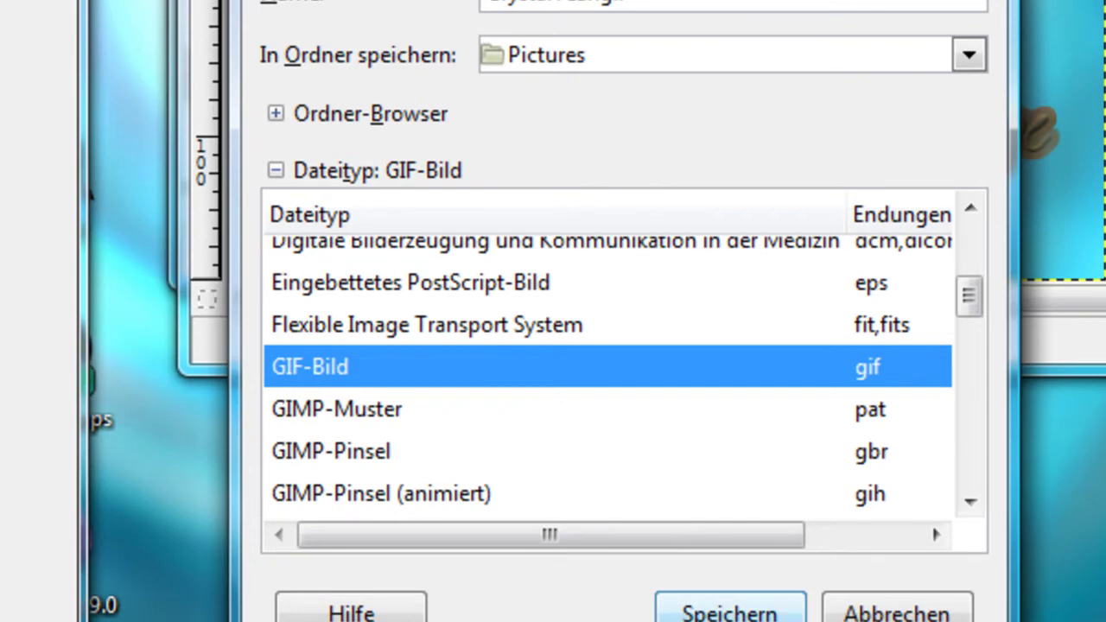
pyautogui.click(743, 612)
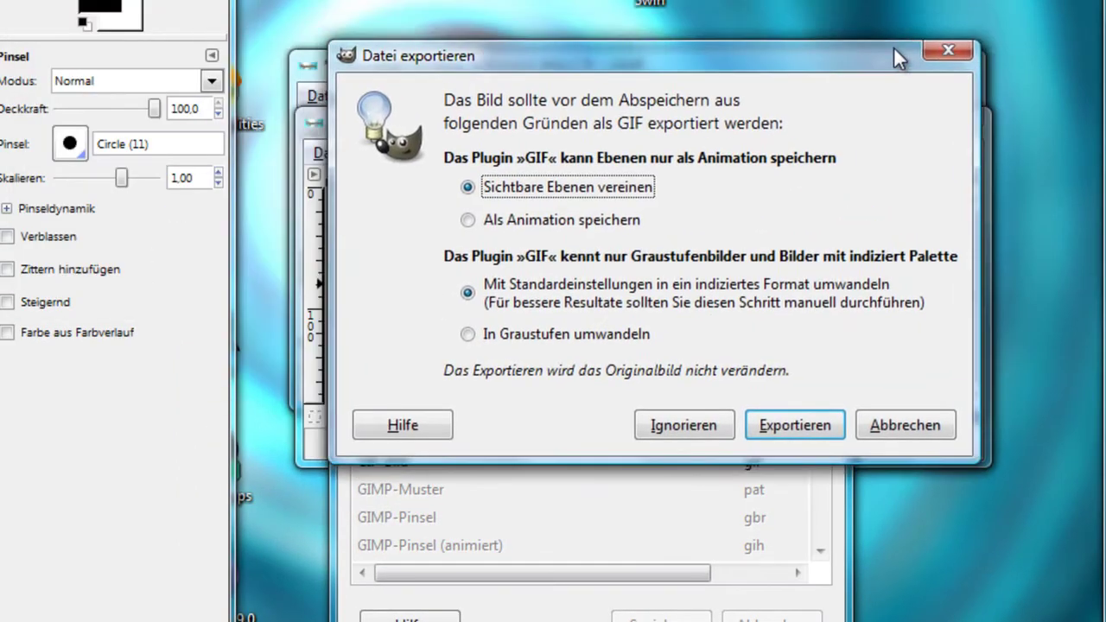
# Export the layers with Als Animation speichern, keeping the conversion to indexed format with default settings
pyautogui.moveTo(894, 46); pyautogui.dragTo(887, 86)
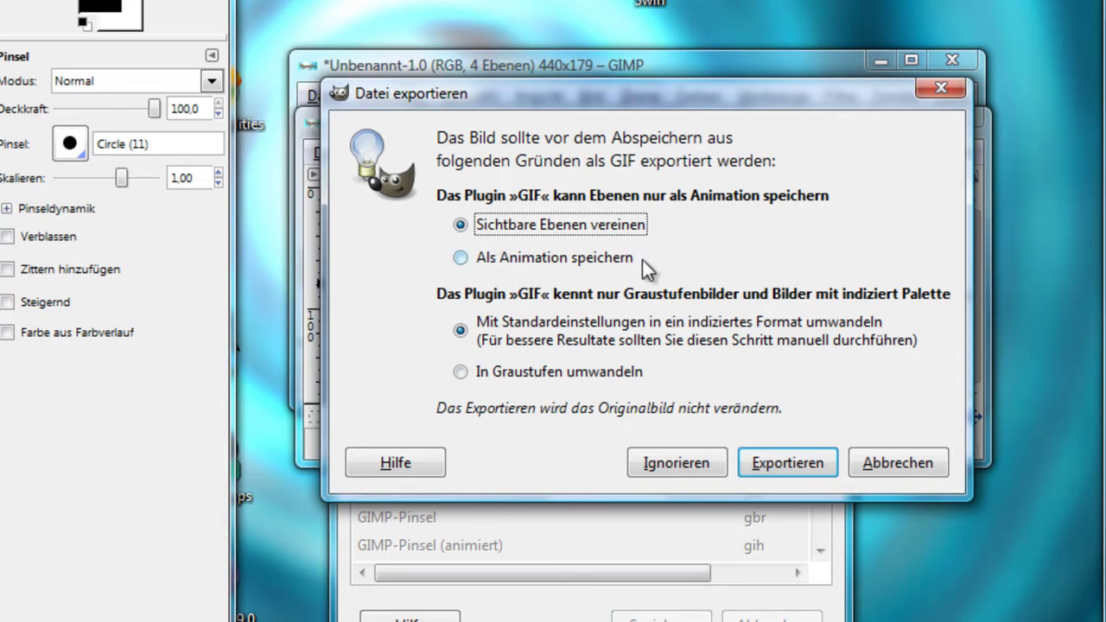
pyautogui.click(460, 259)
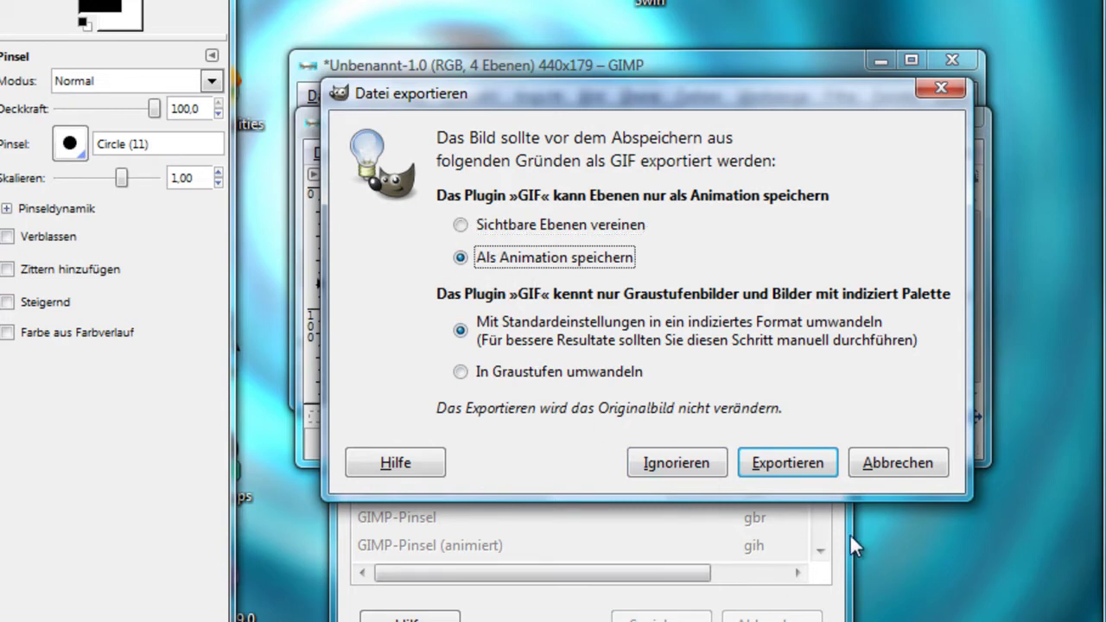
pyautogui.click(779, 462)
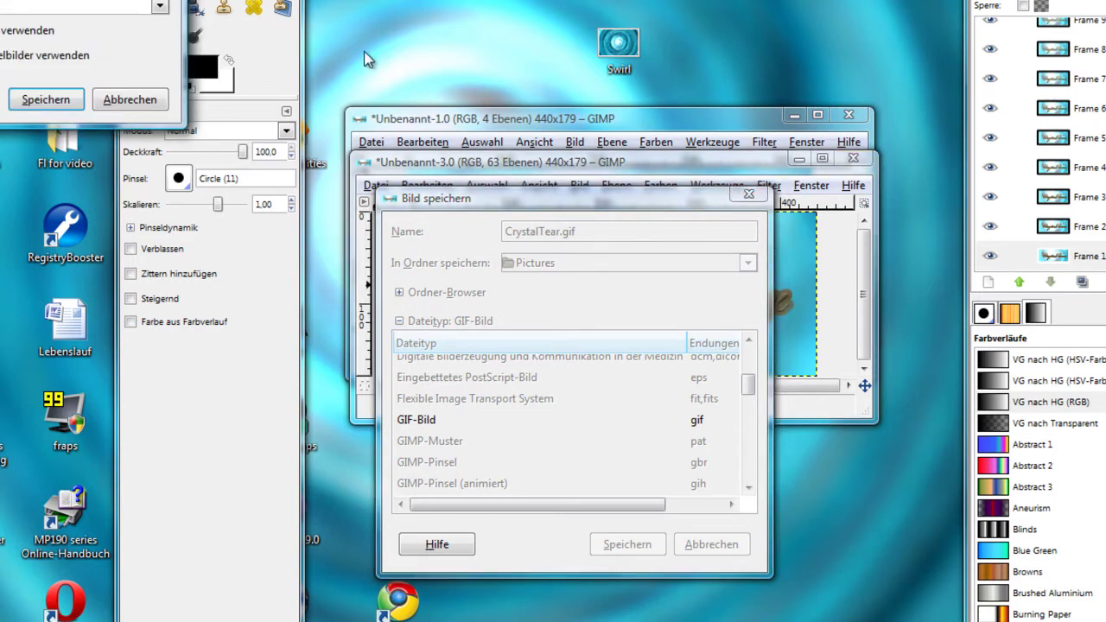
# Set the GIF comment to "Created by CrystalTear" and save the GIF with the remaining options left at their defaults
pyautogui.moveTo(78, 0); pyautogui.dragTo(713, 149)
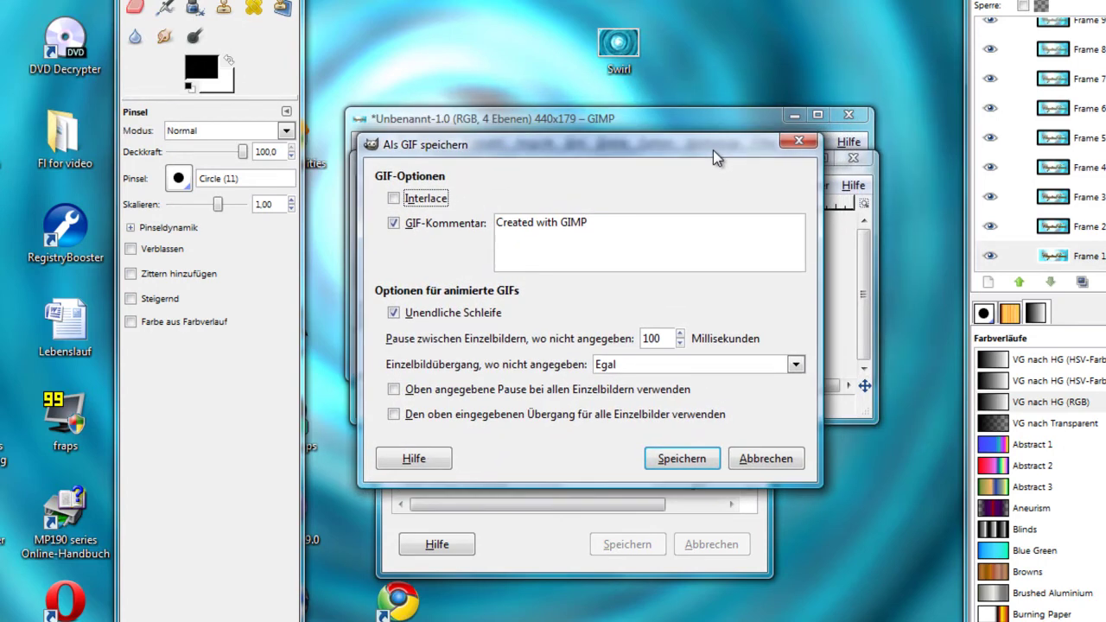
pyautogui.click(681, 235)
pyautogui.tripleClick(493, 223)
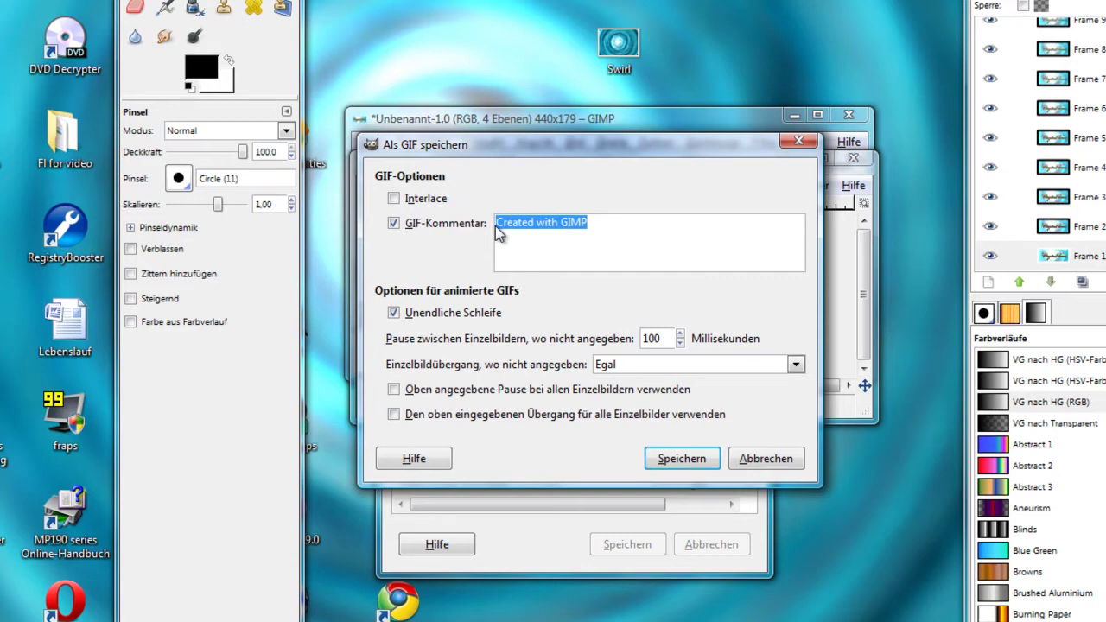
pyautogui.write('C')
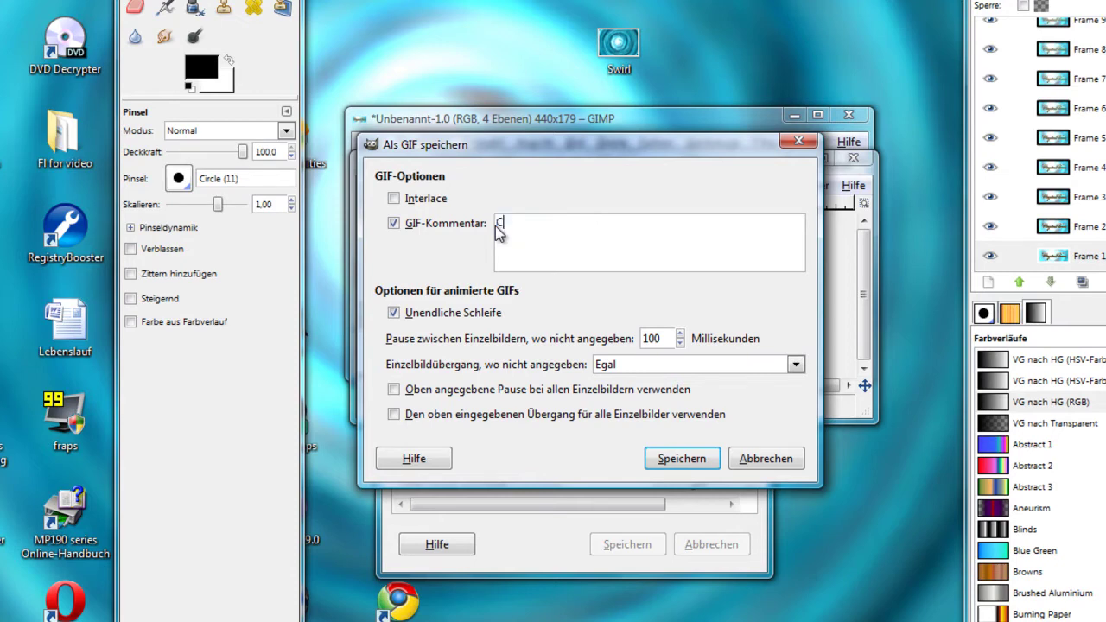
pyautogui.write('reated by Crysta')
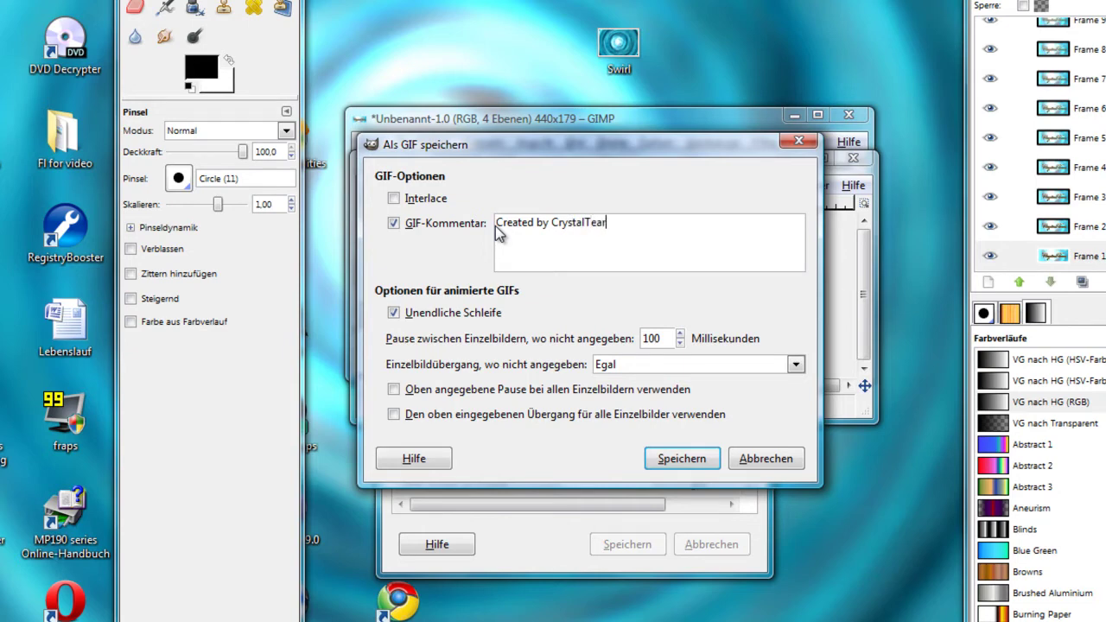
pyautogui.write('lTear')
pyautogui.click(682, 464)
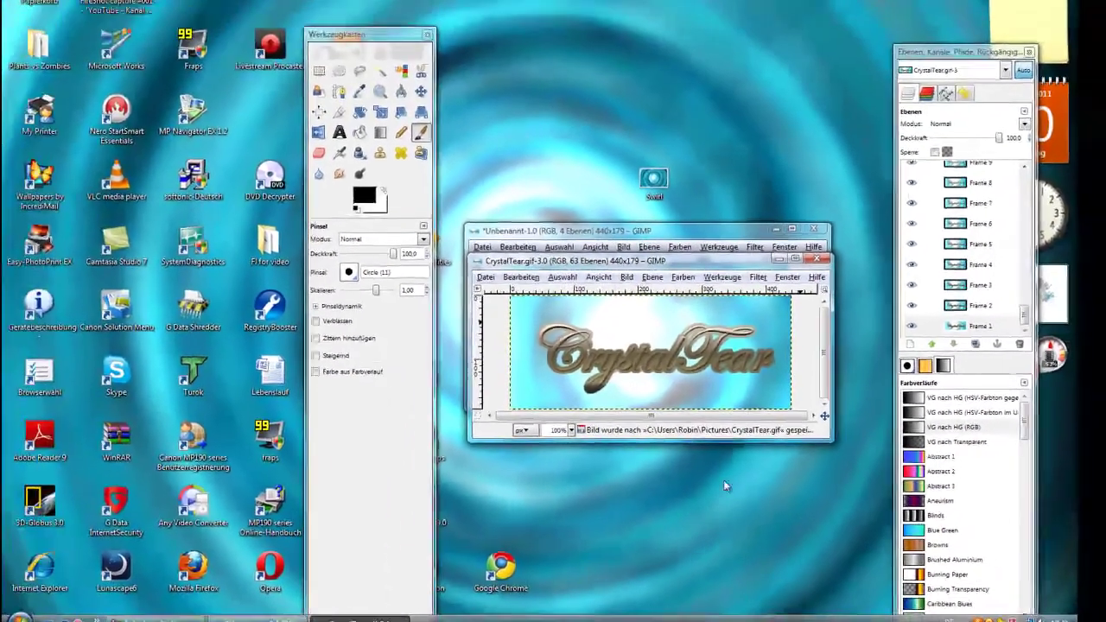
# Close the CrystalTear.gif image and the original four-layer logo image, discarding the original's unsaved changes
pyautogui.click(816, 259)
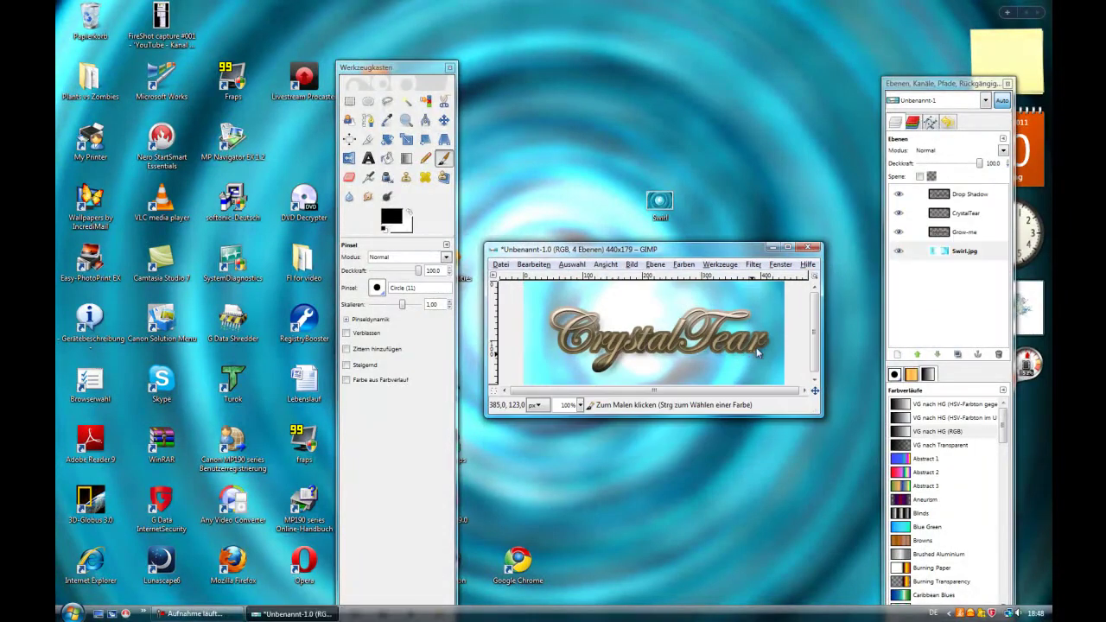
pyautogui.click(808, 249)
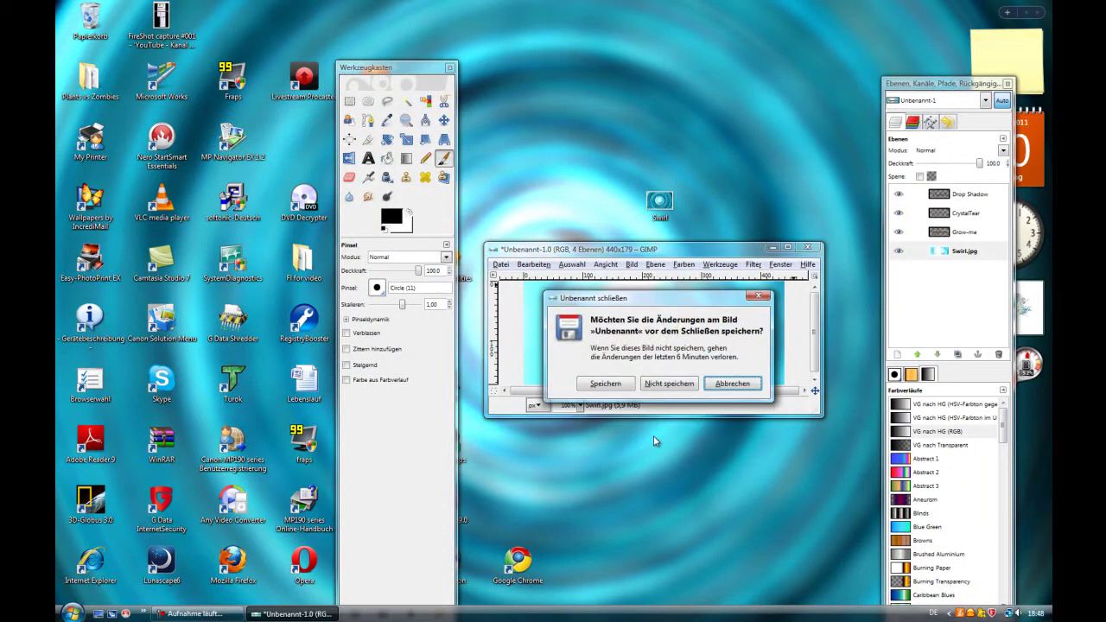
pyautogui.click(689, 378)
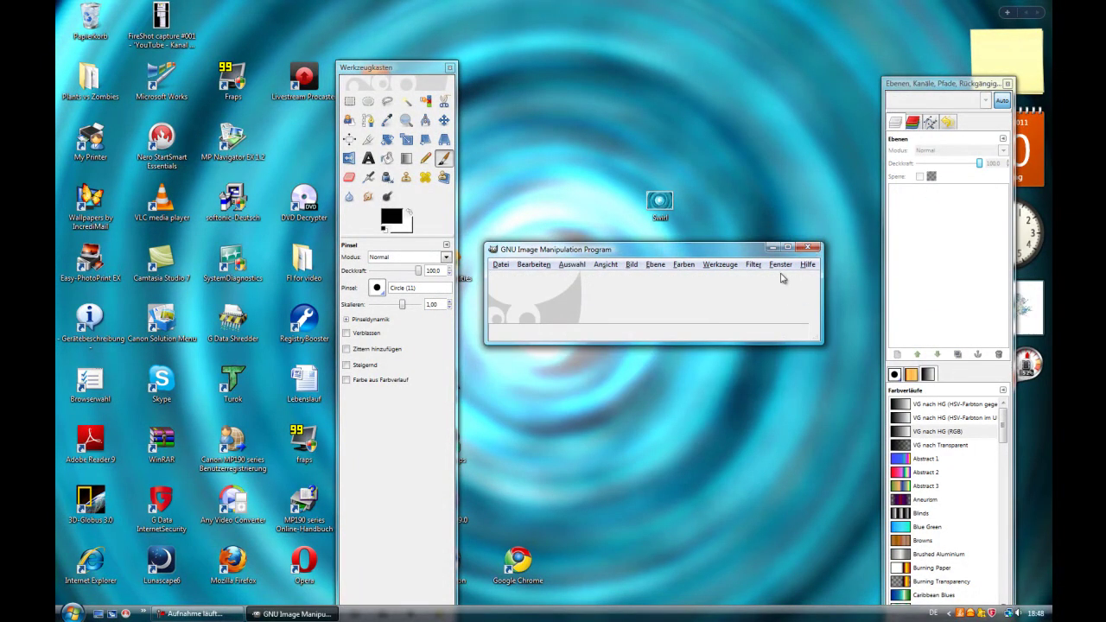
# Quit GIMP, start Vegas Pro 9.0 from the desktop and restore its window to a smaller size
pyautogui.hotkey('ctrl', 'q')
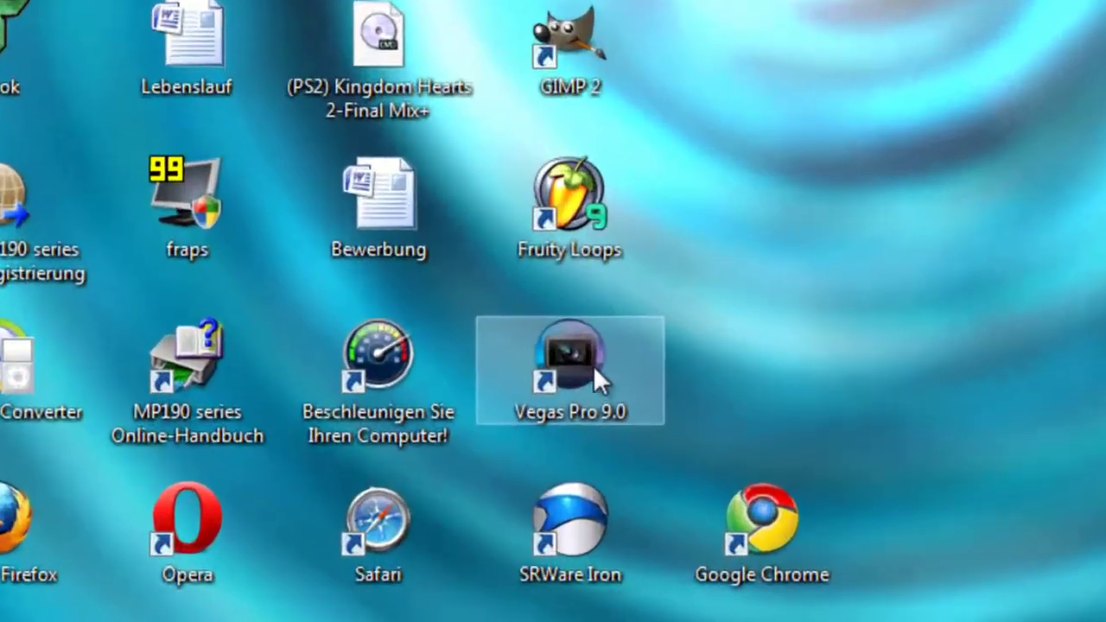
pyautogui.doubleClick(587, 353)
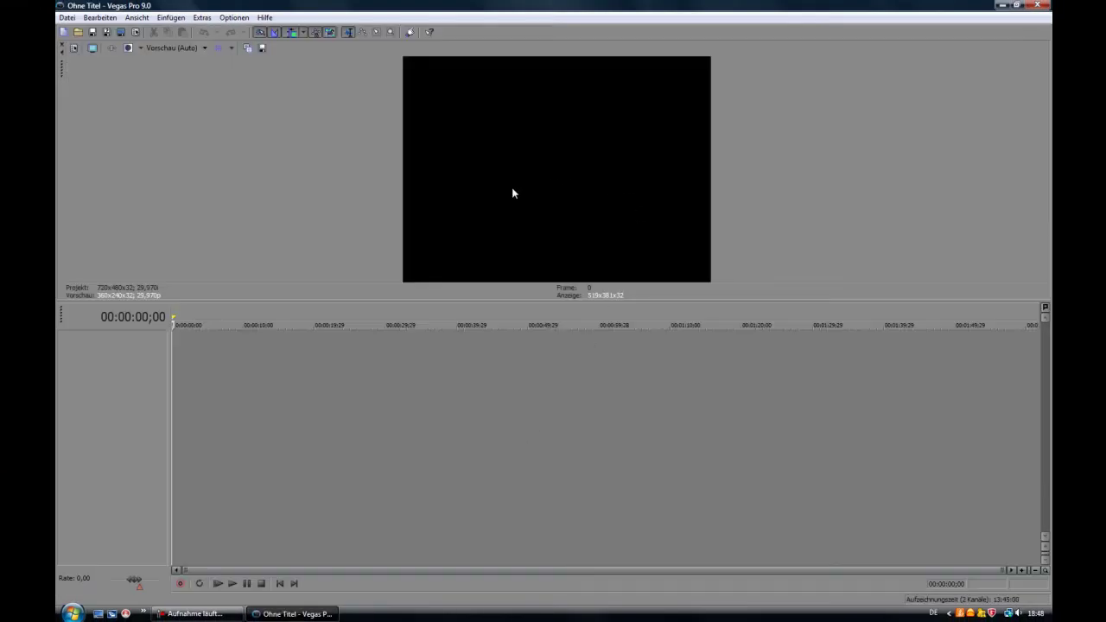
pyautogui.click(1018, 6)
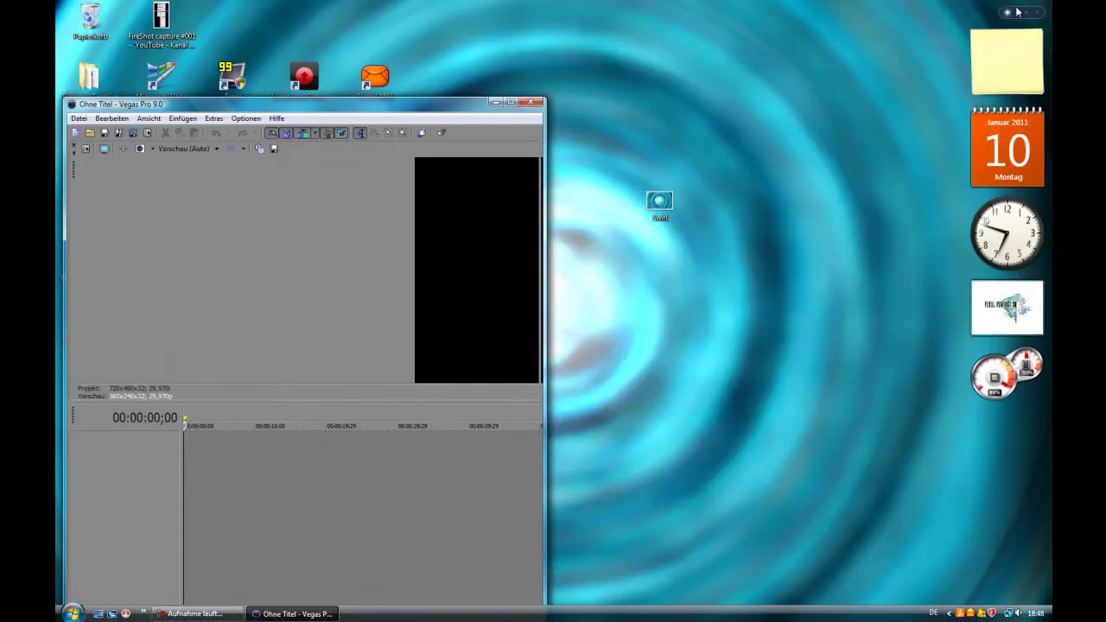
# Move the CrystalTear GIF from the Bilder folder to the desktop beside Swirl, and close the folder window
pyautogui.press('super')
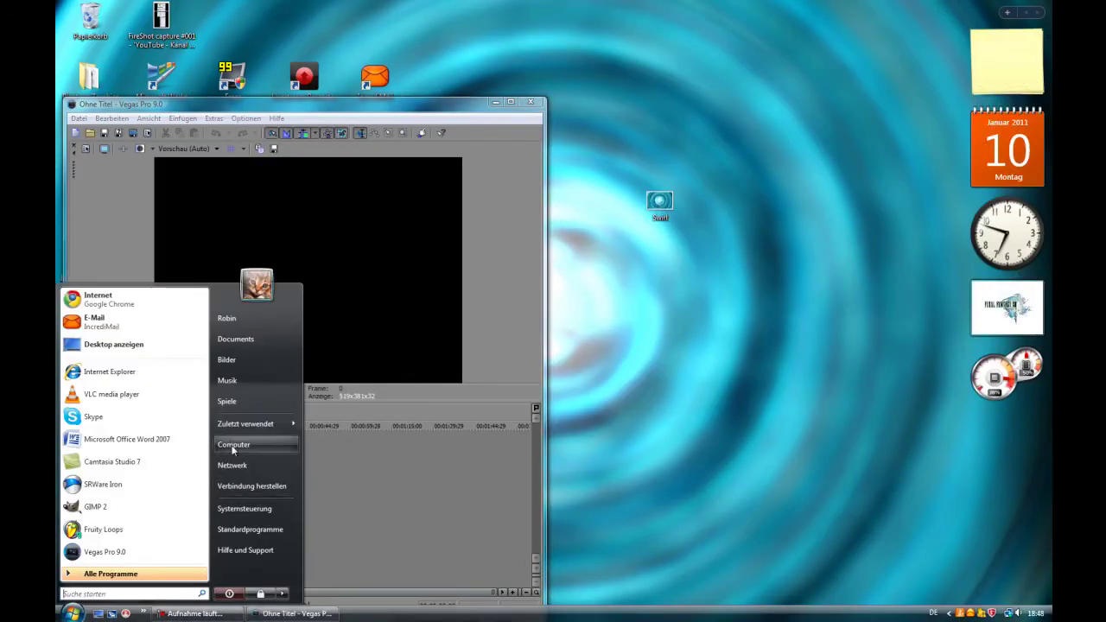
pyautogui.click(254, 363)
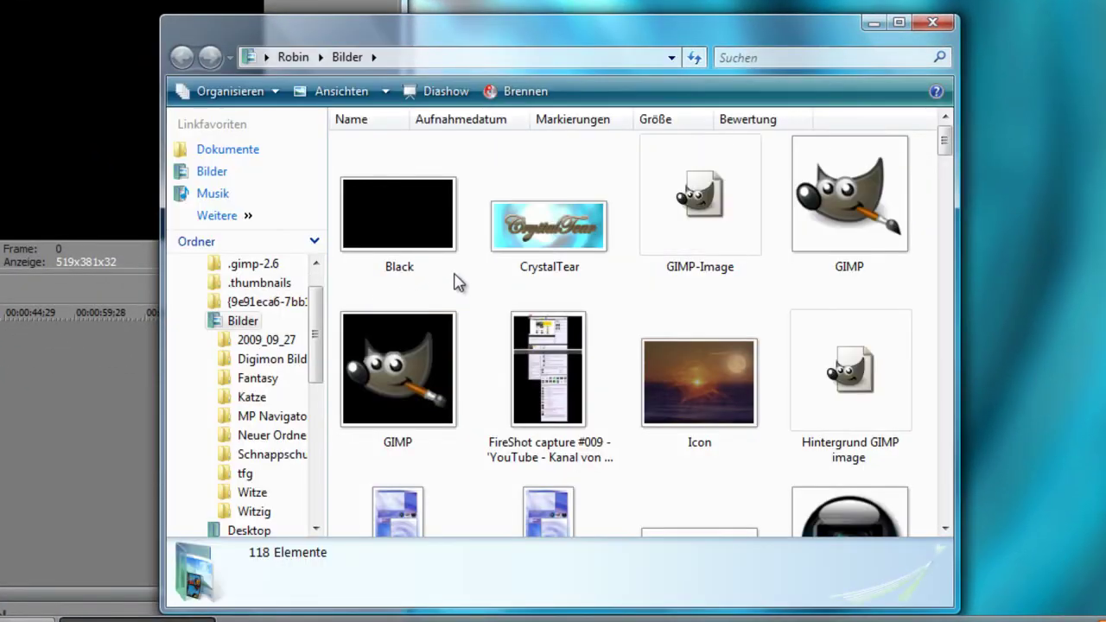
pyautogui.click(568, 236)
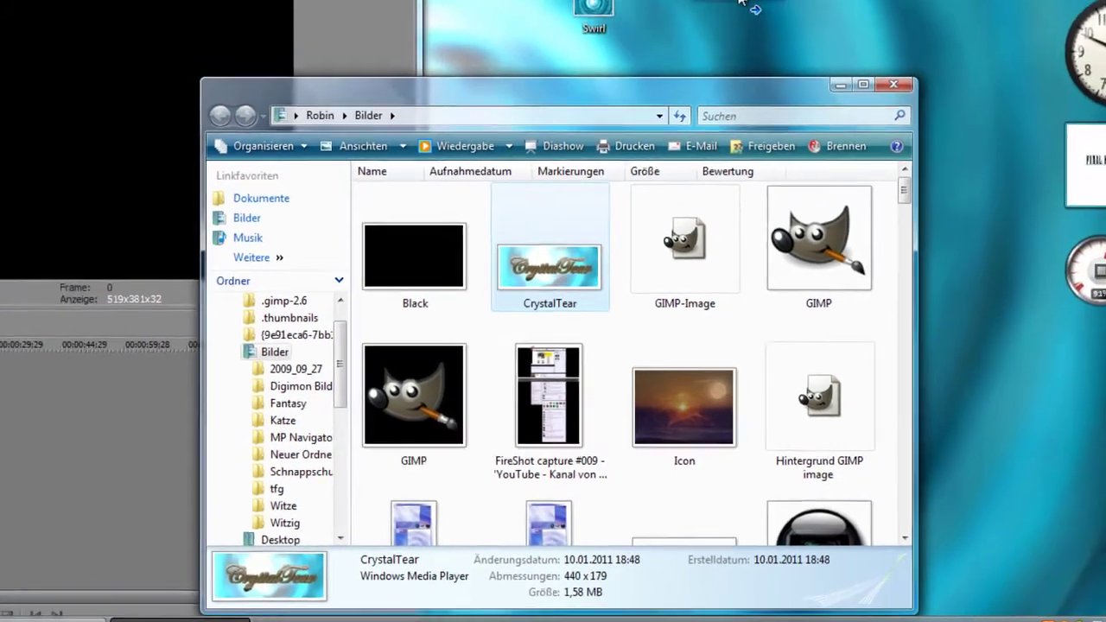
pyautogui.moveTo(567, 236); pyautogui.dragTo(692, 50)
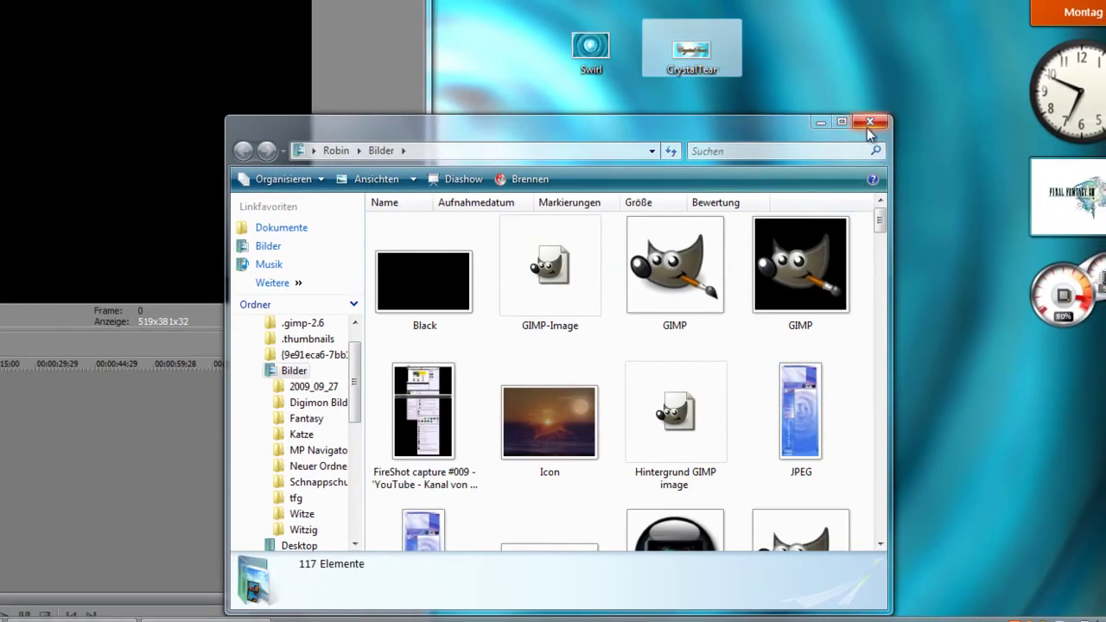
pyautogui.click(870, 122)
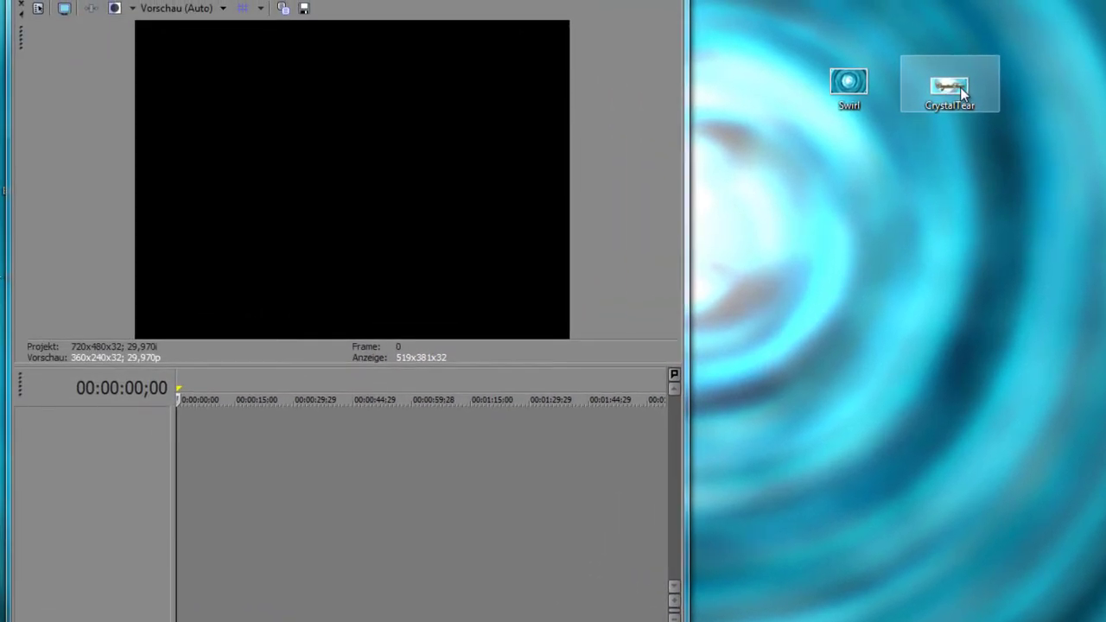
# Place the CrystalTear GIF from the desktop at the start of the maximized Vegas timeline and play back the animation
pyautogui.moveTo(891, 78); pyautogui.dragTo(896, 108)
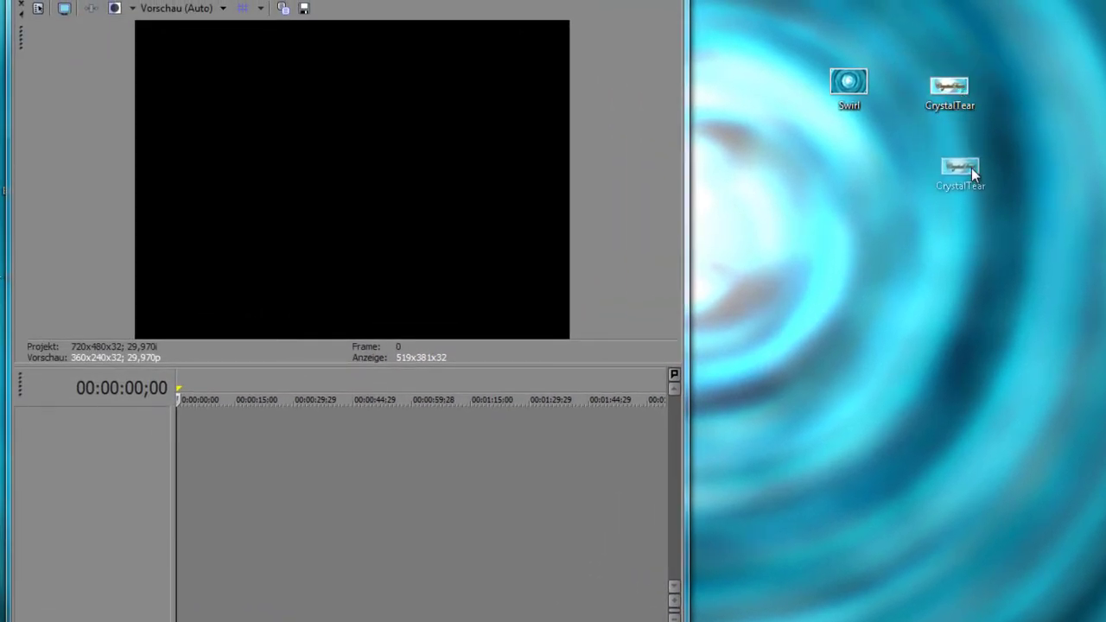
pyautogui.moveTo(970, 175); pyautogui.dragTo(280, 453)
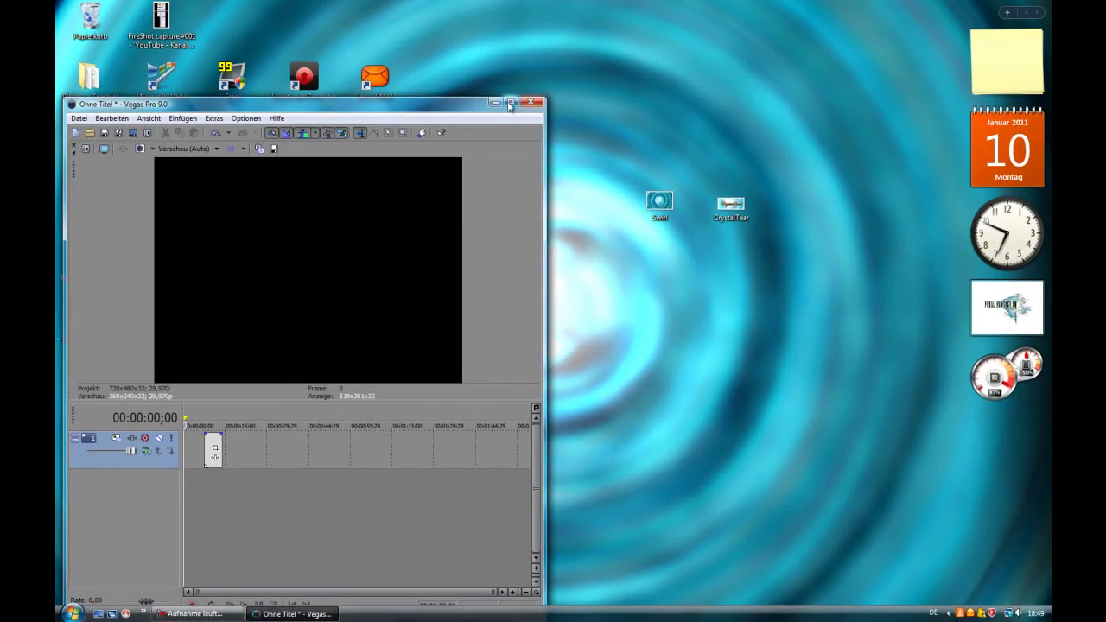
pyautogui.click(510, 103)
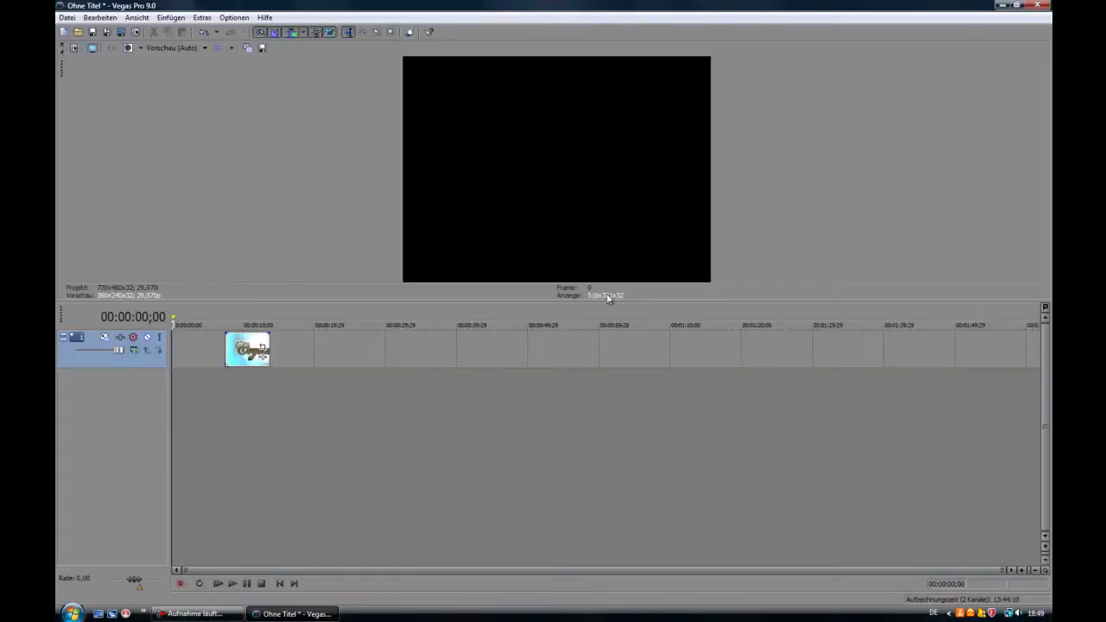
pyautogui.moveTo(255, 355); pyautogui.dragTo(177, 354)
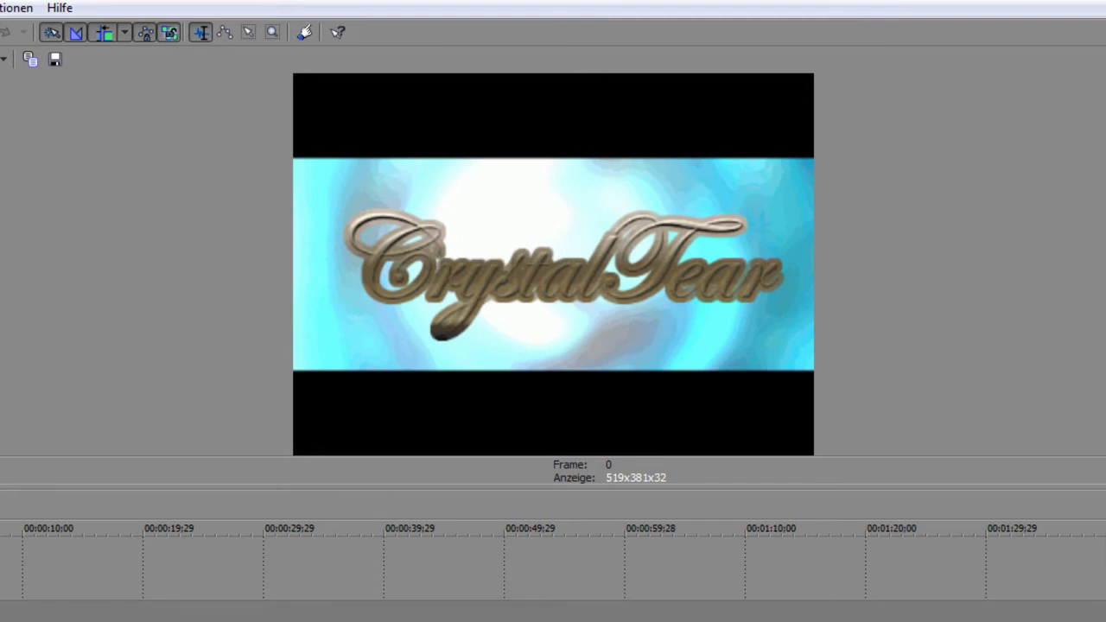
pyautogui.press('space')
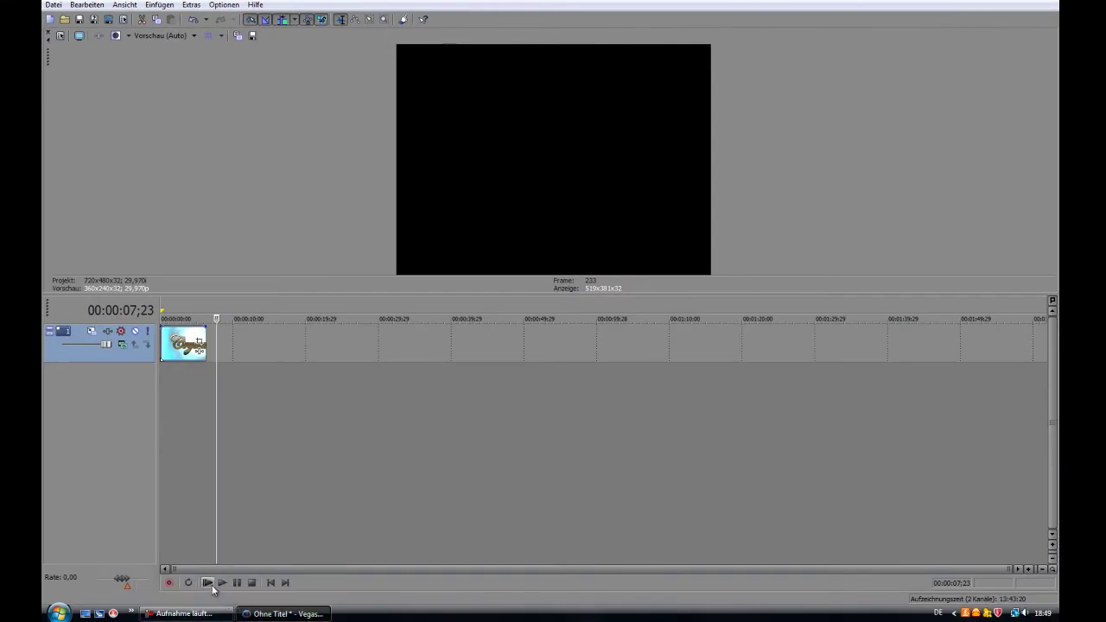
pyautogui.click(208, 584)
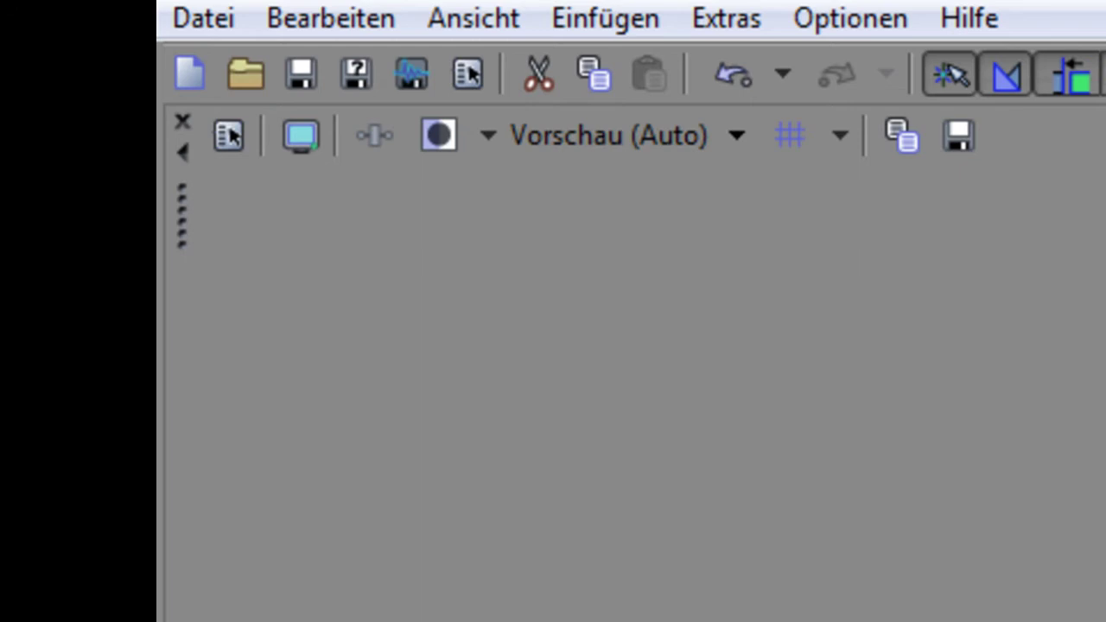
# Open Rendern als for the project and set Desktop as the save location
pyautogui.click(212, 28)
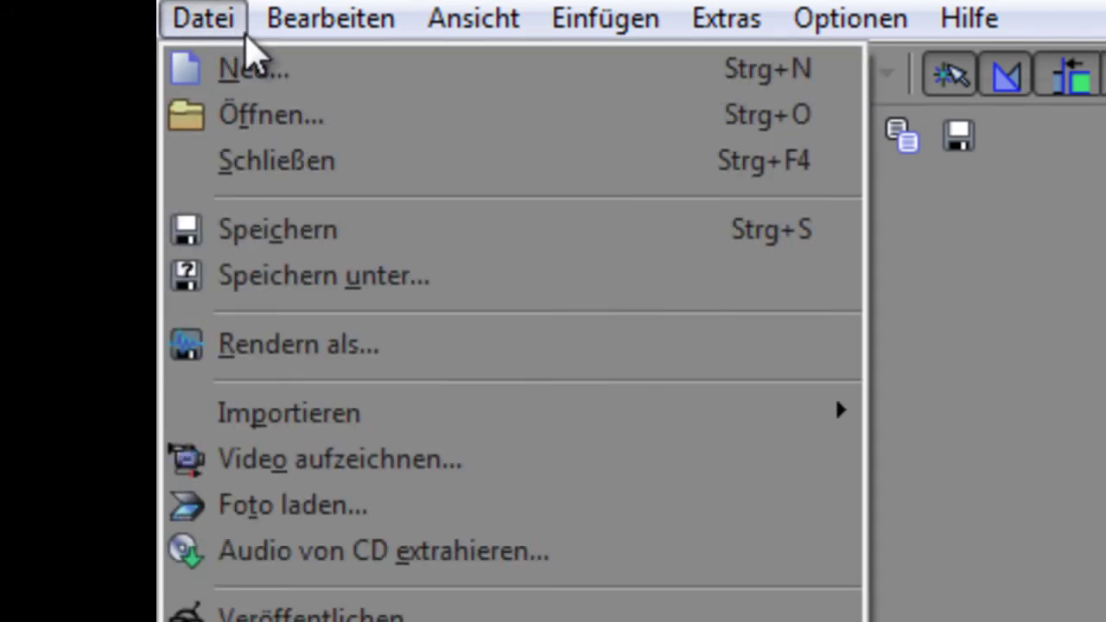
pyautogui.moveTo(331, 19)
pyautogui.press('Escape')
pyautogui.click(204, 19)
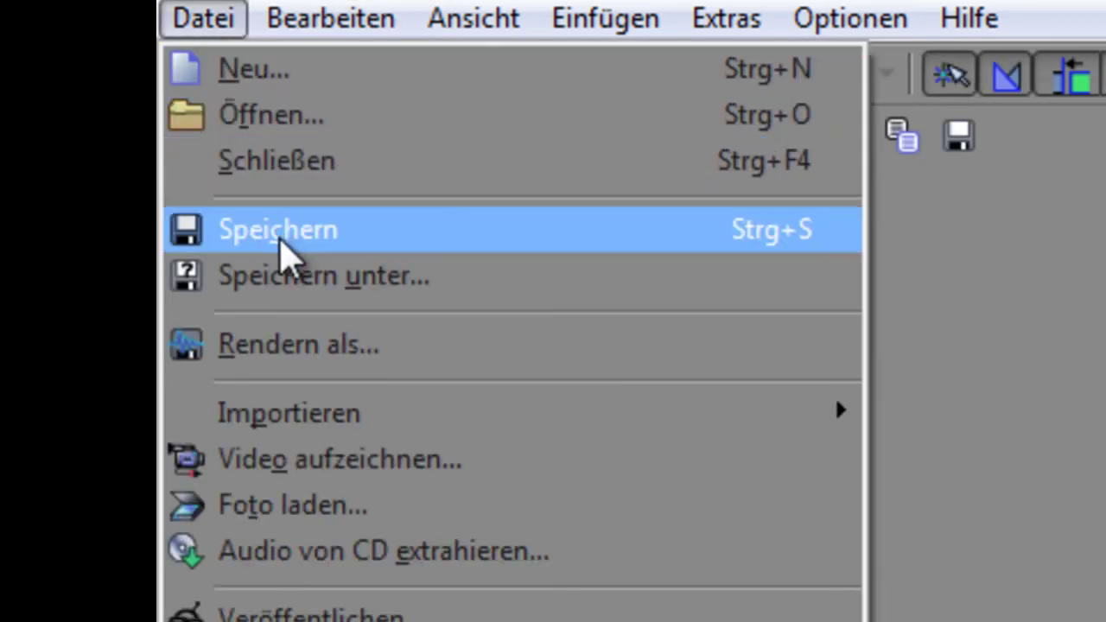
pyautogui.click(319, 345)
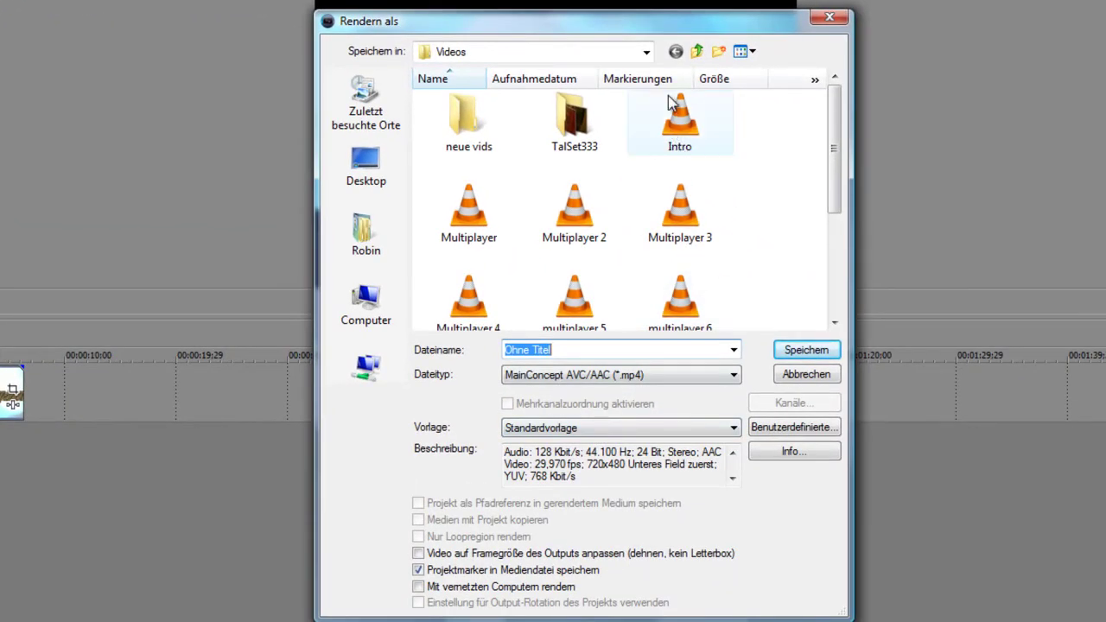
pyautogui.click(651, 53)
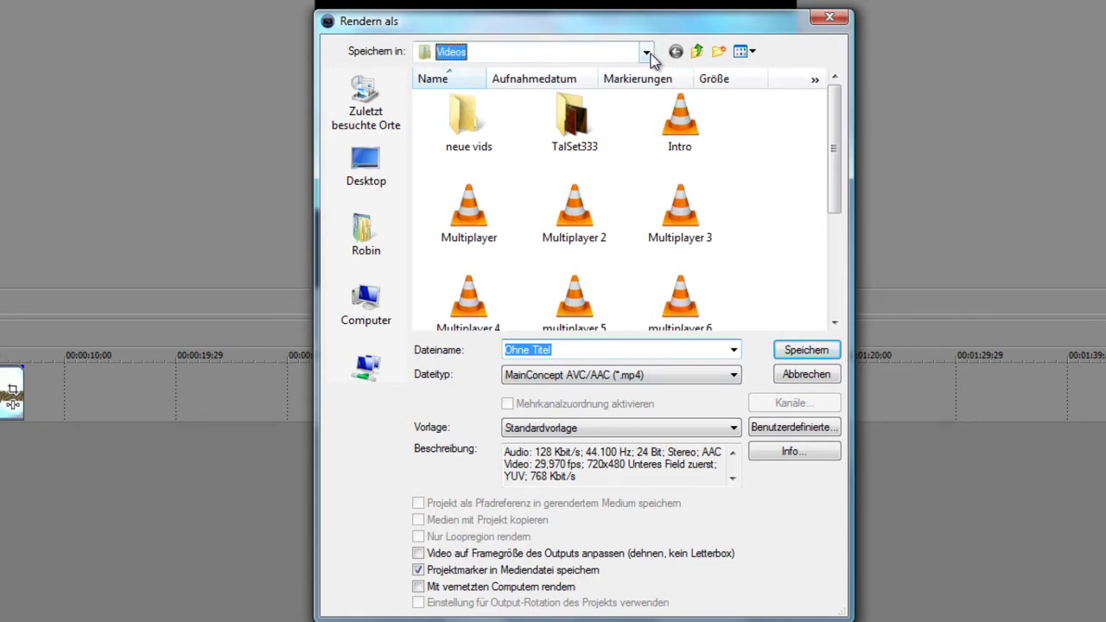
pyautogui.click(647, 54)
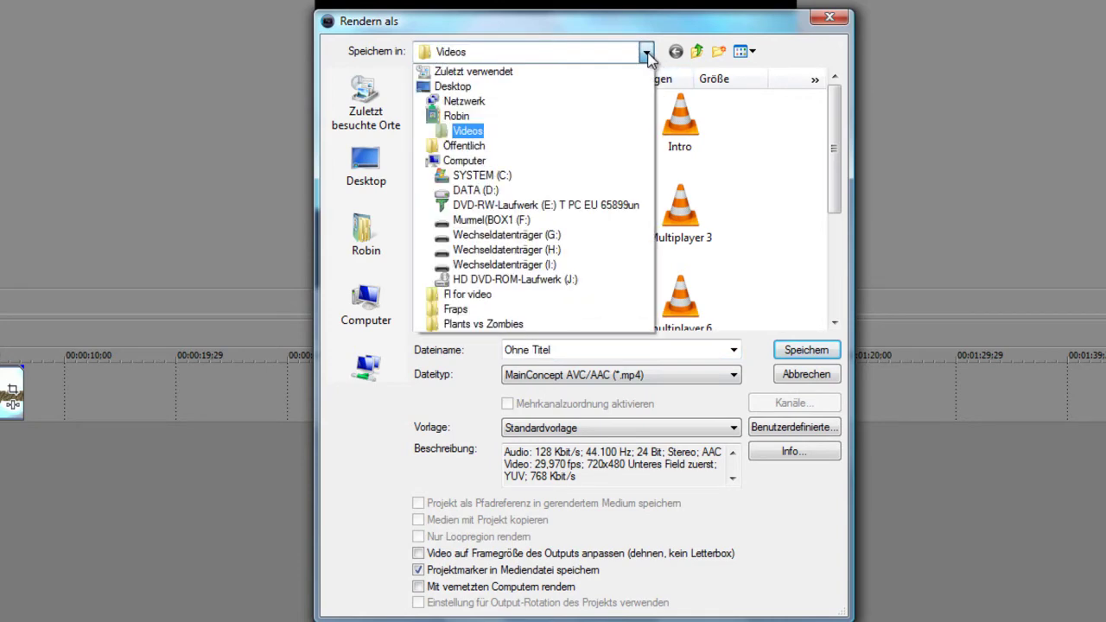
pyautogui.click(591, 87)
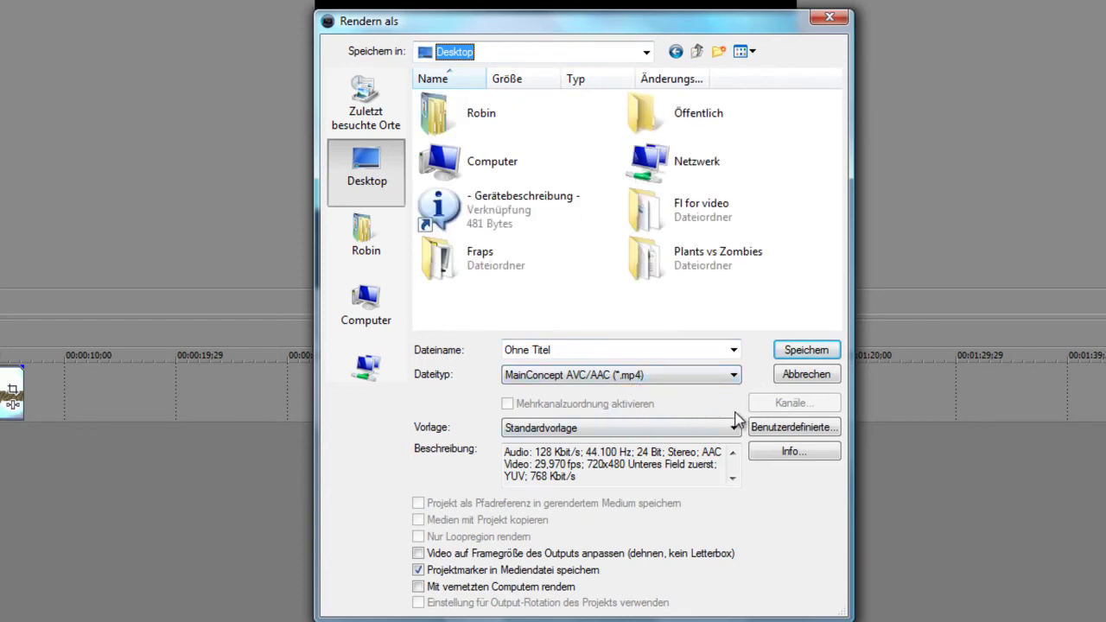
# Render the project as CrystalTear in MainConcept AVC/AAC (*.mp4) format with Standardvorlage, and close the render progress dialog when complete
pyautogui.moveTo(605, 351); pyautogui.dragTo(413, 363)
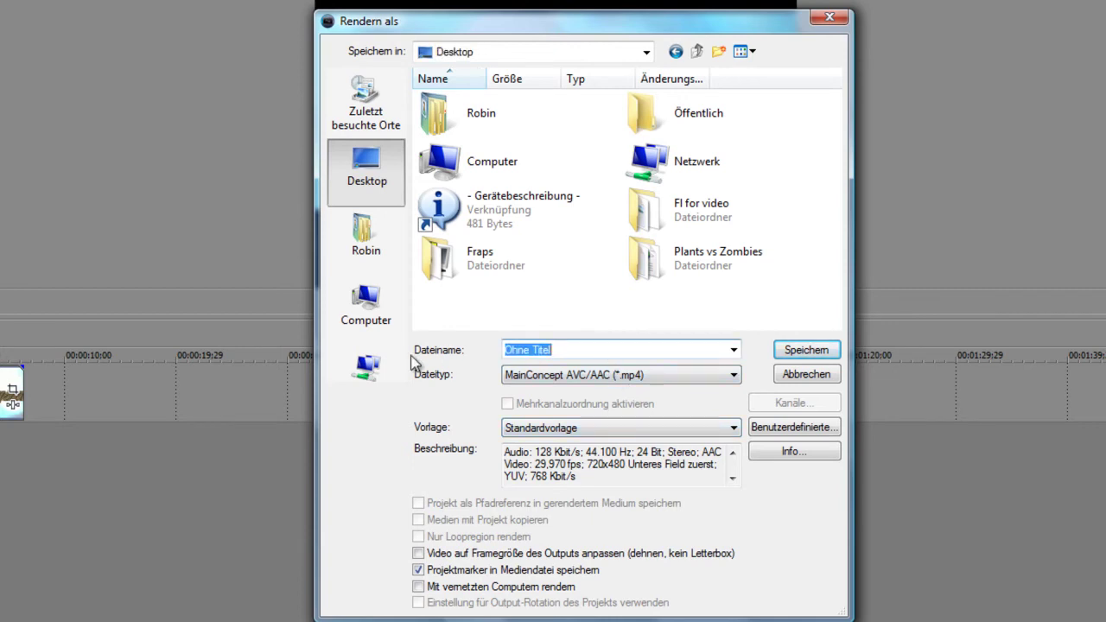
pyautogui.write('Crystal')
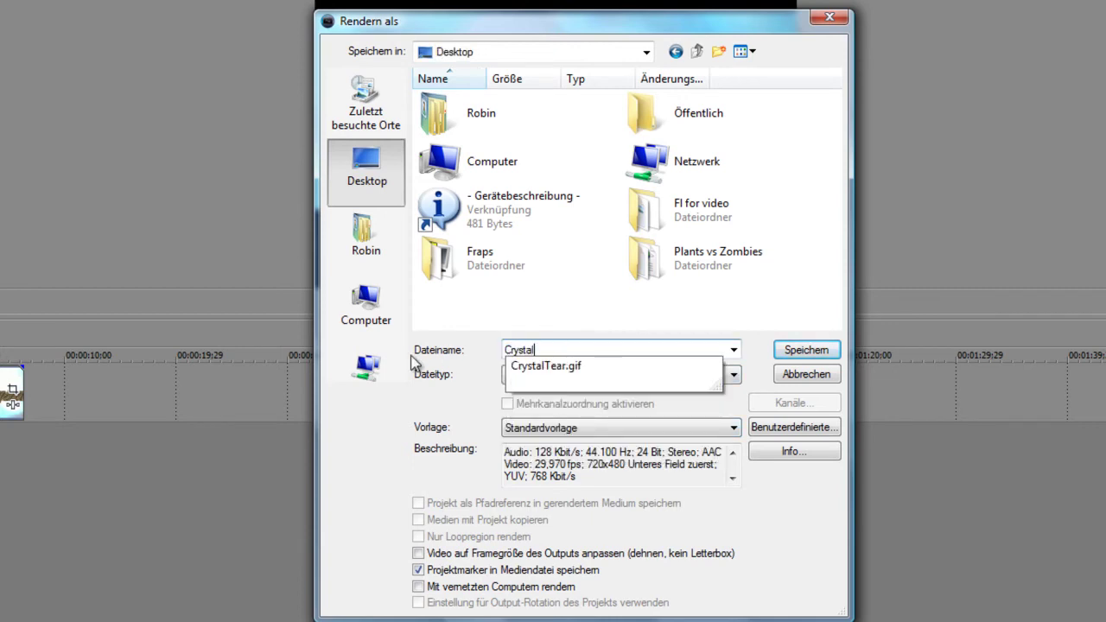
pyautogui.write('Tear')
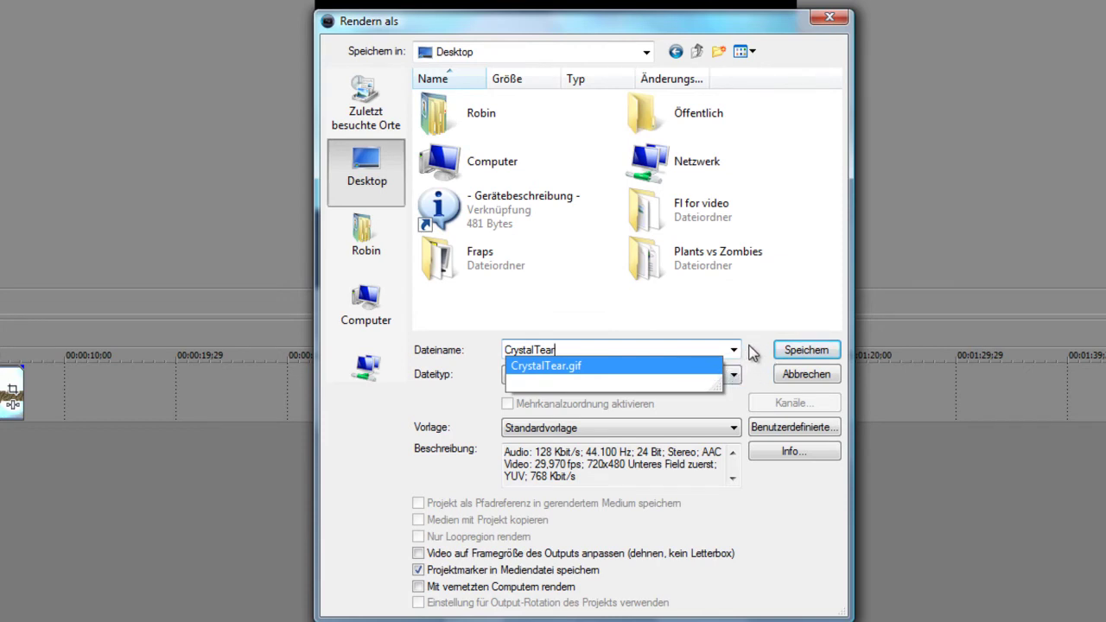
pyautogui.moveTo(788, 29); pyautogui.dragTo(767, 5)
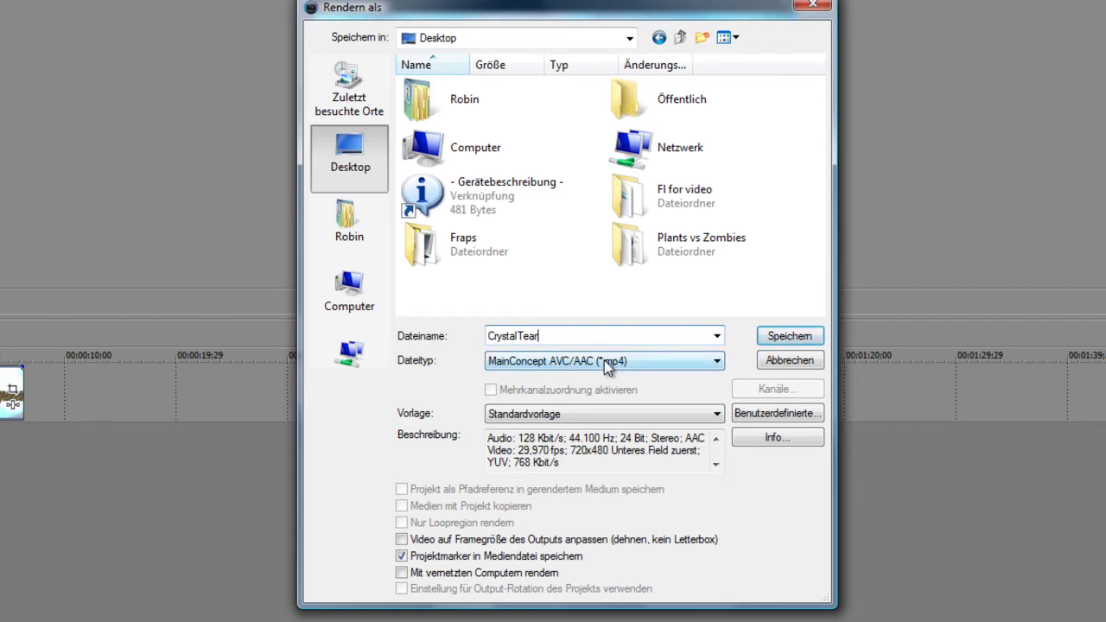
pyautogui.click(790, 337)
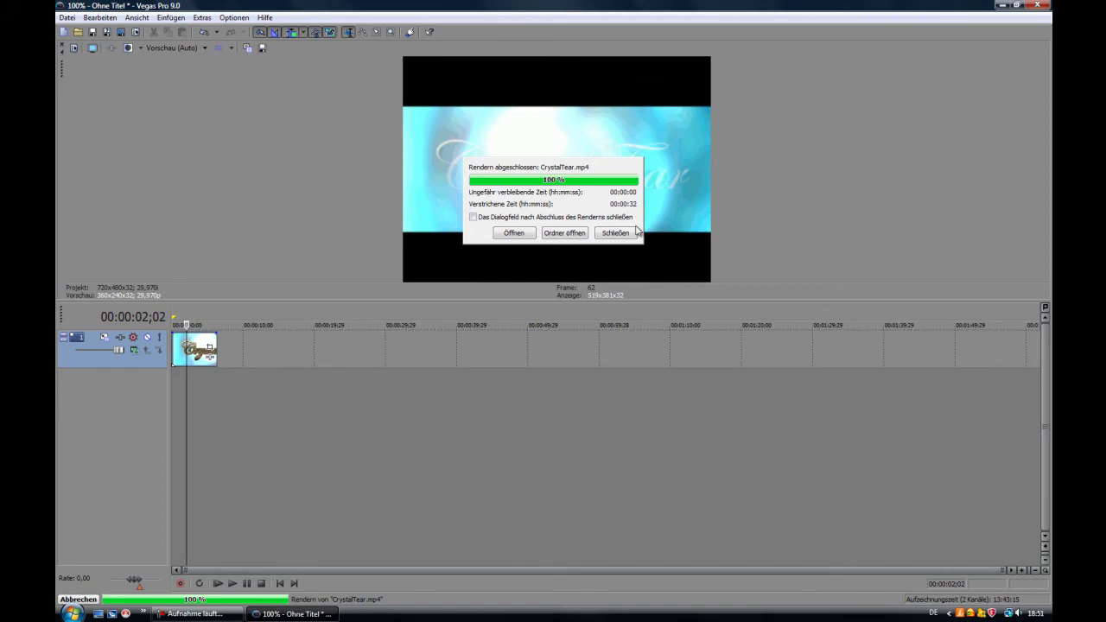
pyautogui.click(620, 233)
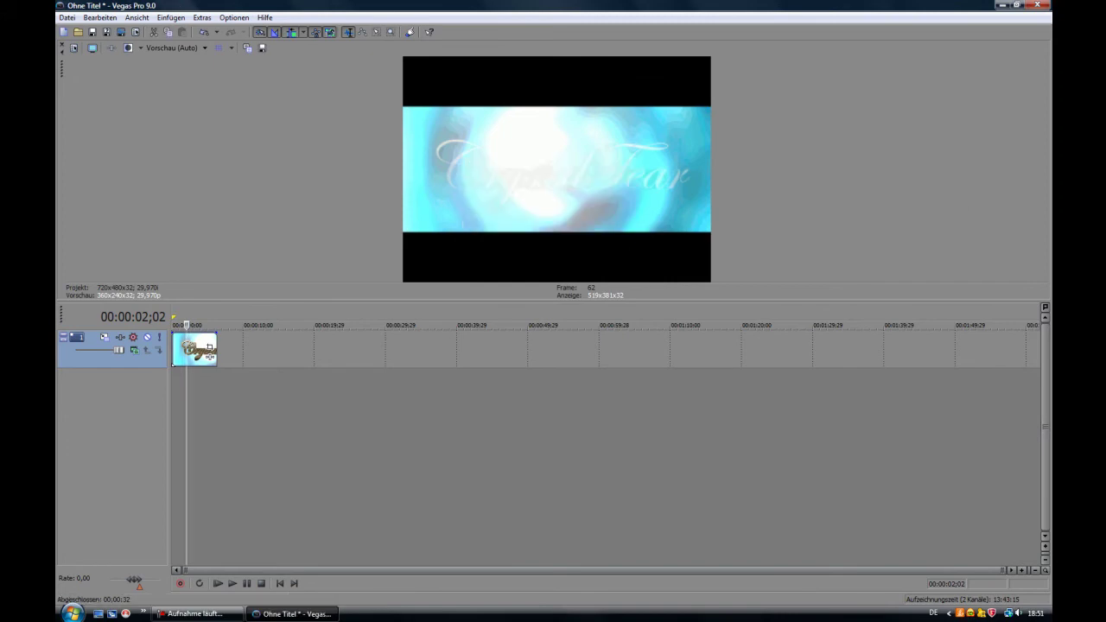
# Close Vegas Pro without saving the project and move the rendered CrystalTear video beside the GIF on the desktop
pyautogui.click(1038, 4)
pyautogui.click(582, 249)
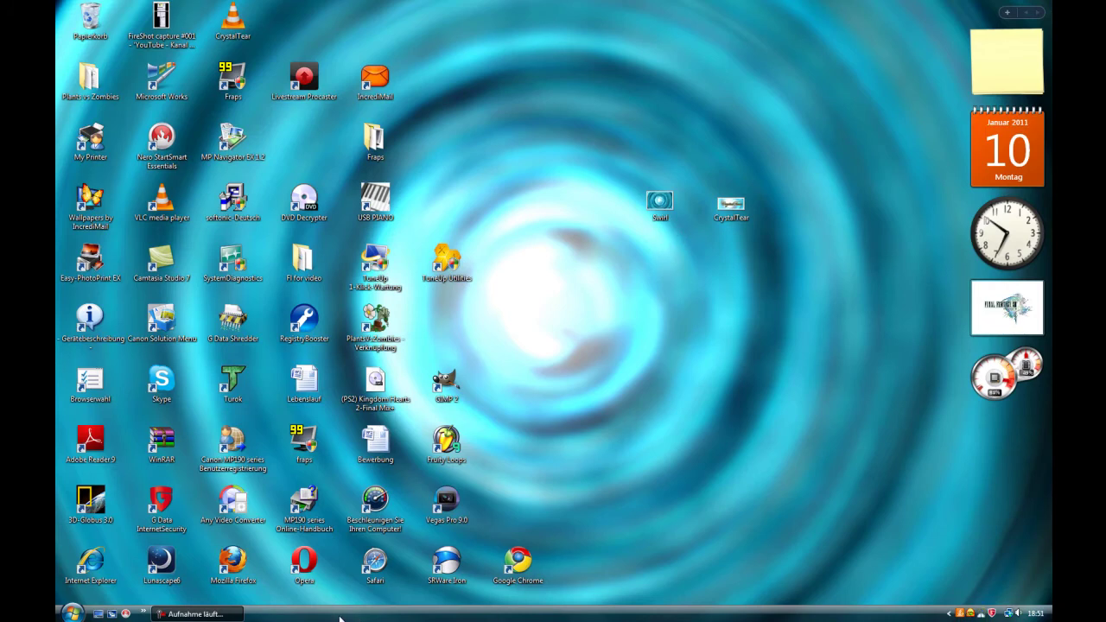
pyautogui.moveTo(198, 614)
pyautogui.click(255, 591)
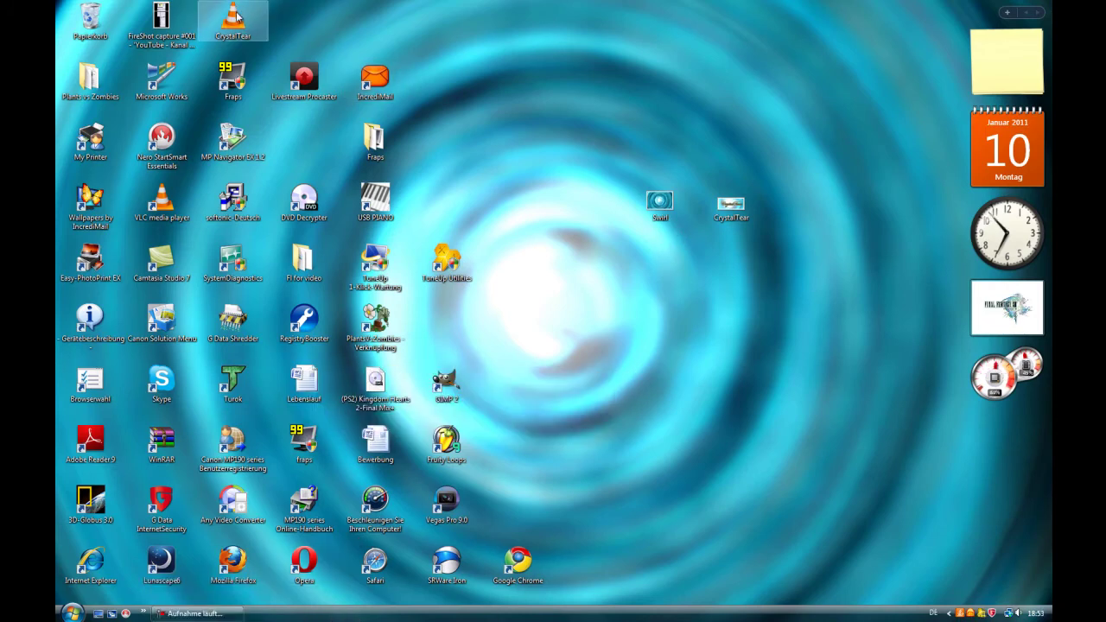
pyautogui.moveTo(234, 19); pyautogui.dragTo(778, 202)
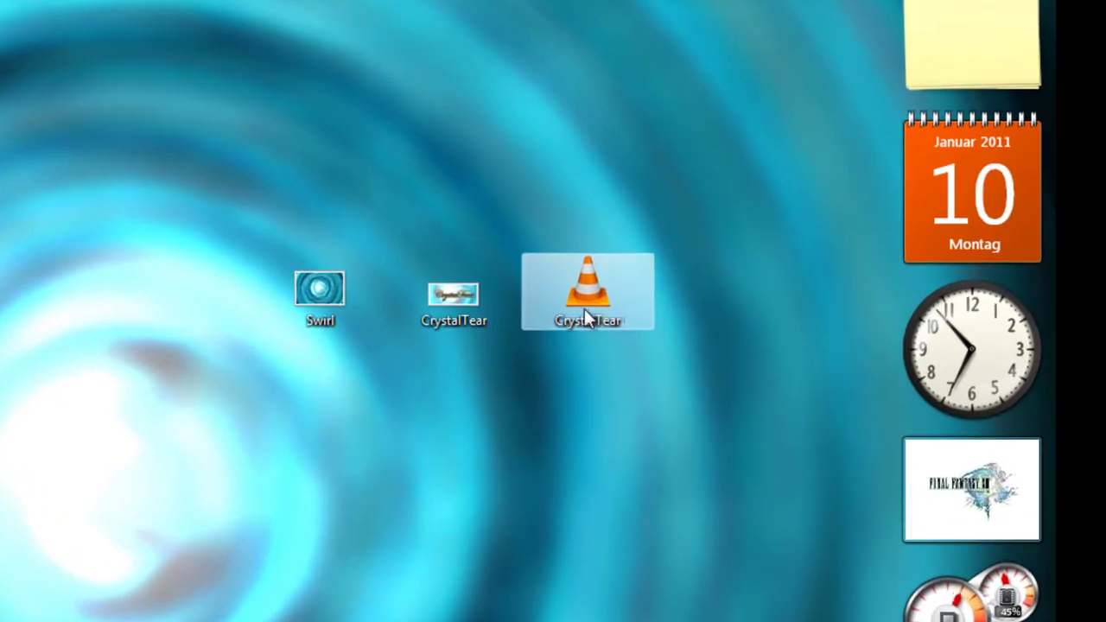
# Open the CrystalTear GIF on the desktop with Internet Explorer
pyautogui.doubleClick(453, 295)
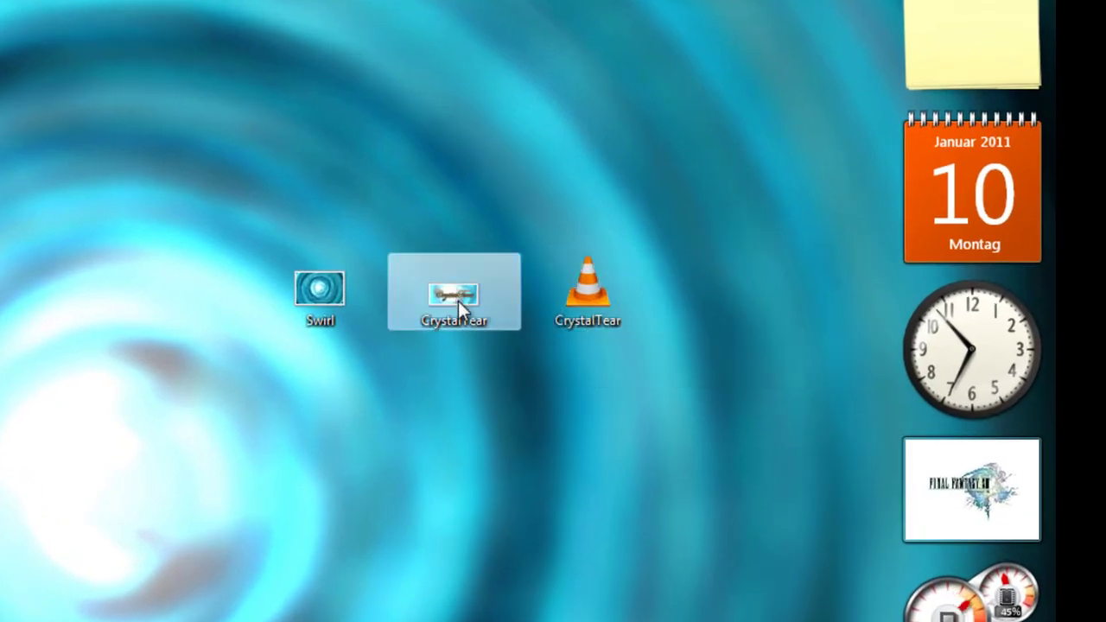
pyautogui.rightClick(457, 299)
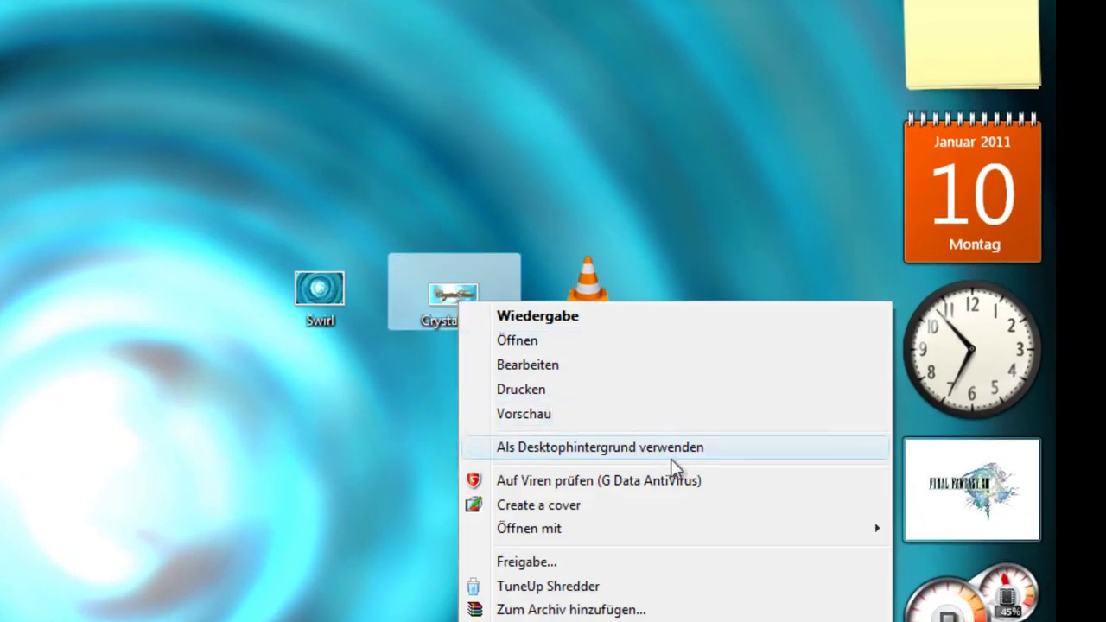
pyautogui.moveTo(683, 528)
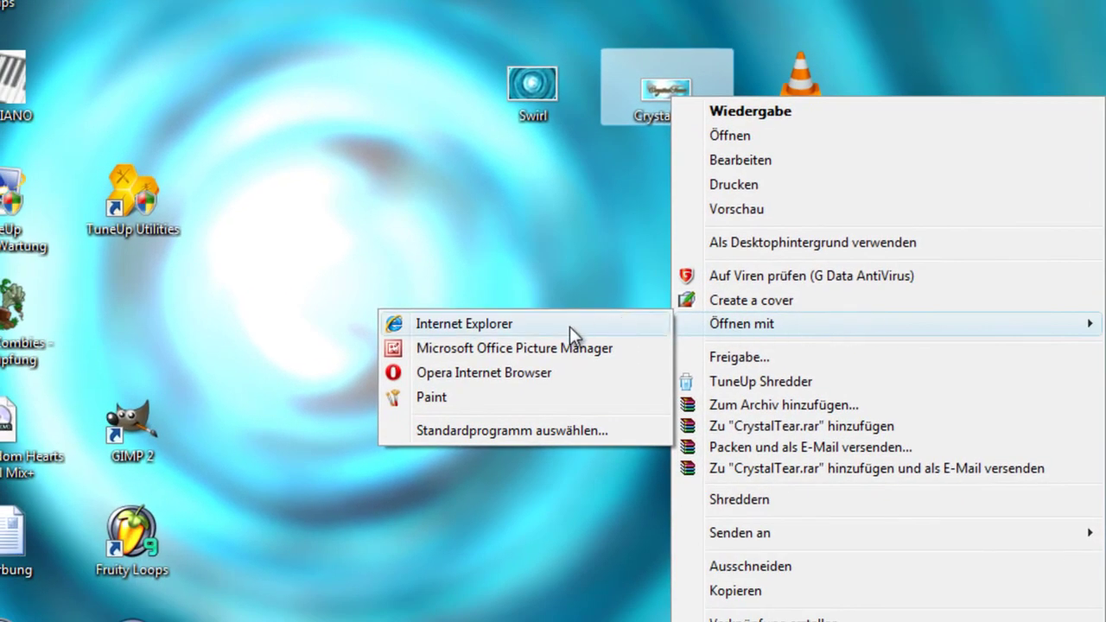
pyautogui.click(570, 326)
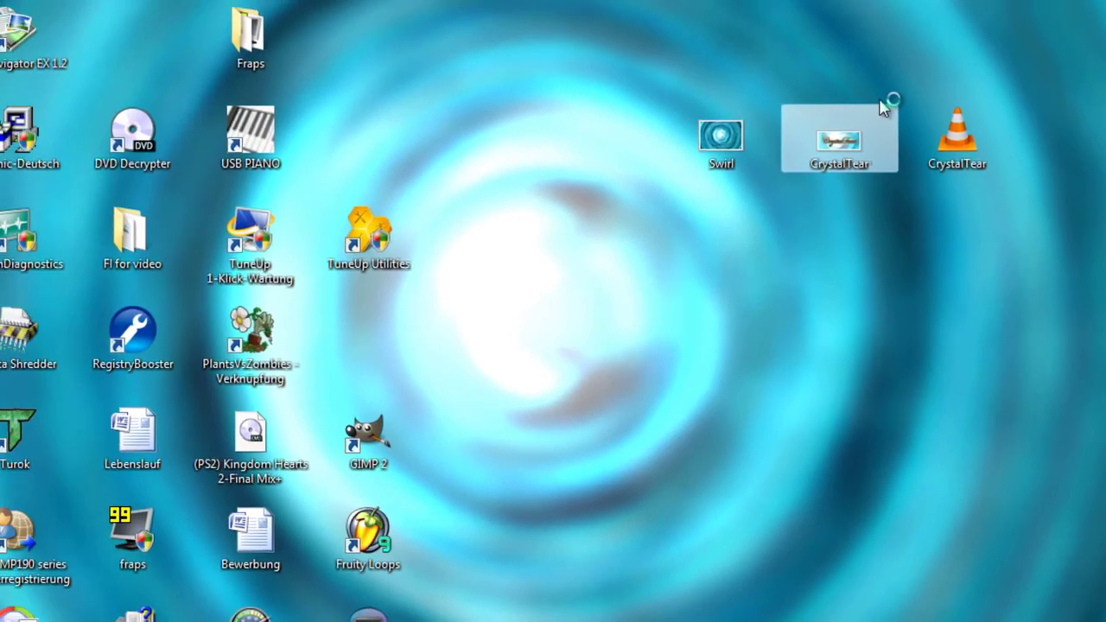